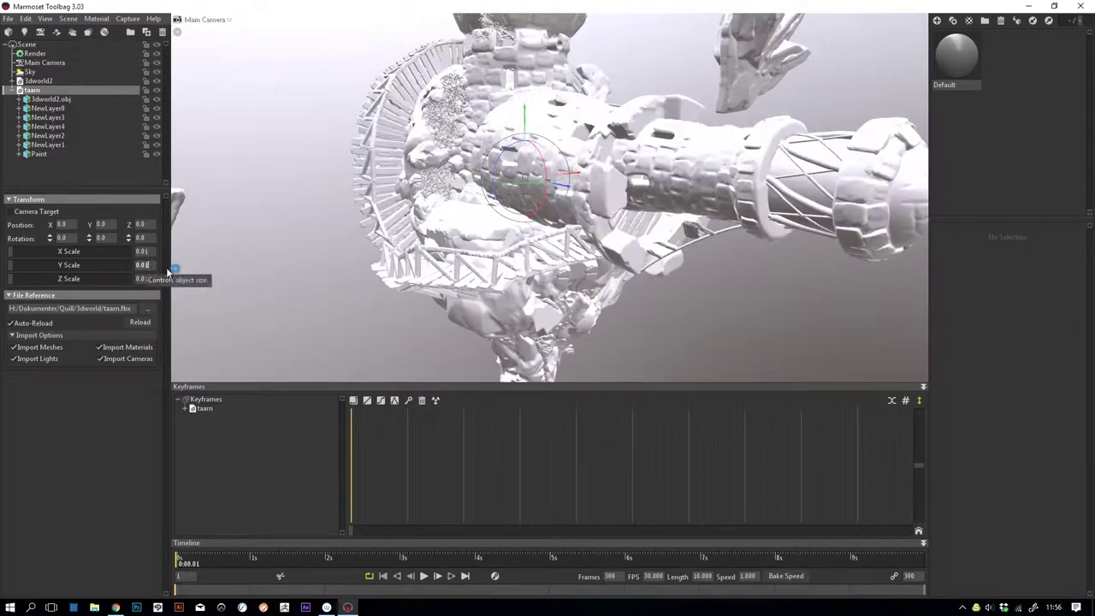
# Finish scaling the taarn model to 0.01 and delete the 3dworld2.obj mesh inside it.
pyautogui.press('Return')
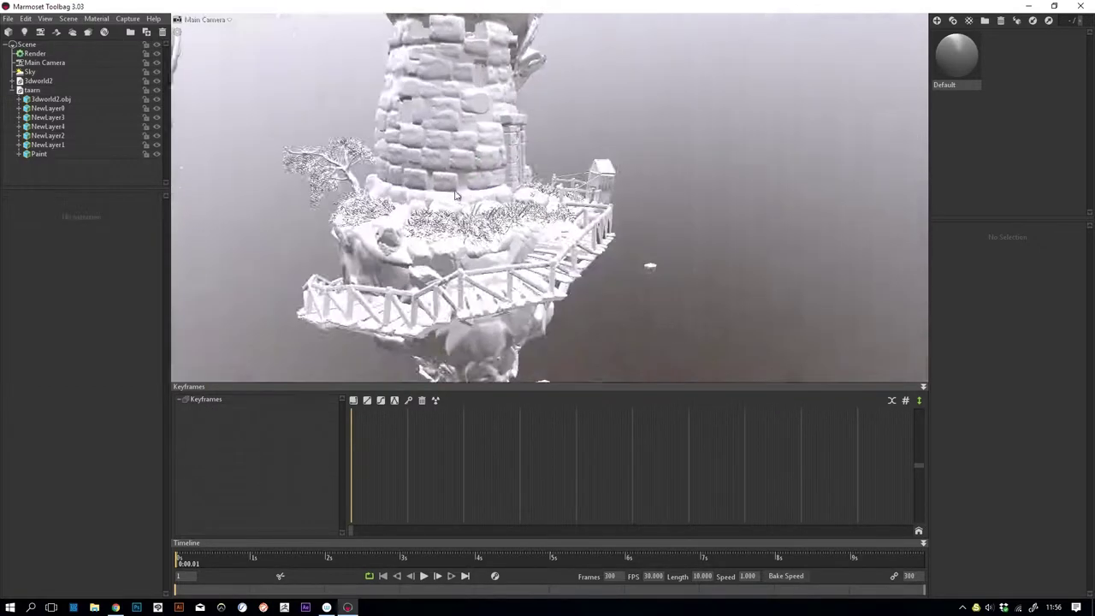
pyautogui.click(128, 99)
pyautogui.click(162, 32)
pyautogui.moveTo(374, 161); pyautogui.dragTo(530, 94)
# Make the Default material use Vertex Color albedo and lower its specular intensity to 0.025.
pyautogui.click(956, 60)
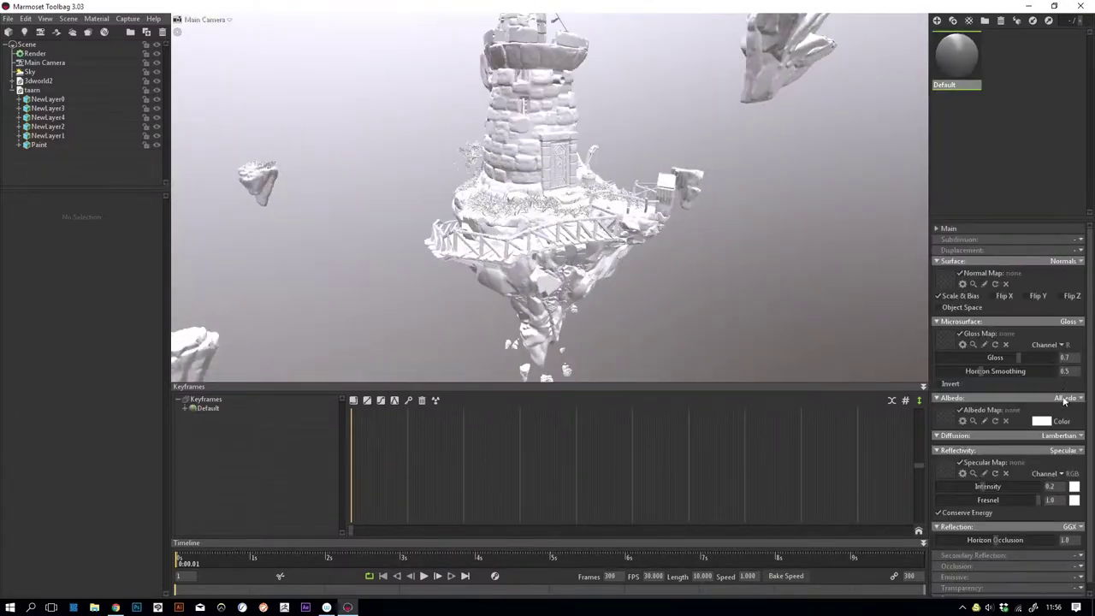
pyautogui.click(1058, 398)
pyautogui.click(1035, 438)
pyautogui.moveTo(979, 497); pyautogui.dragTo(959, 498)
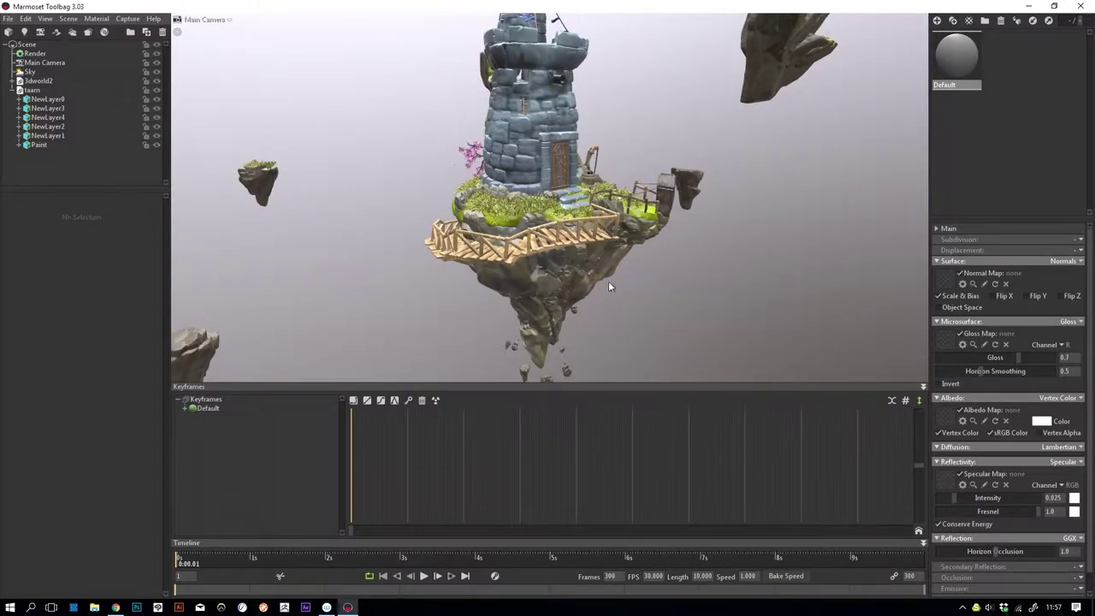
pyautogui.scroll(-3, 596, 286)
pyautogui.scroll(10, 596, 286)
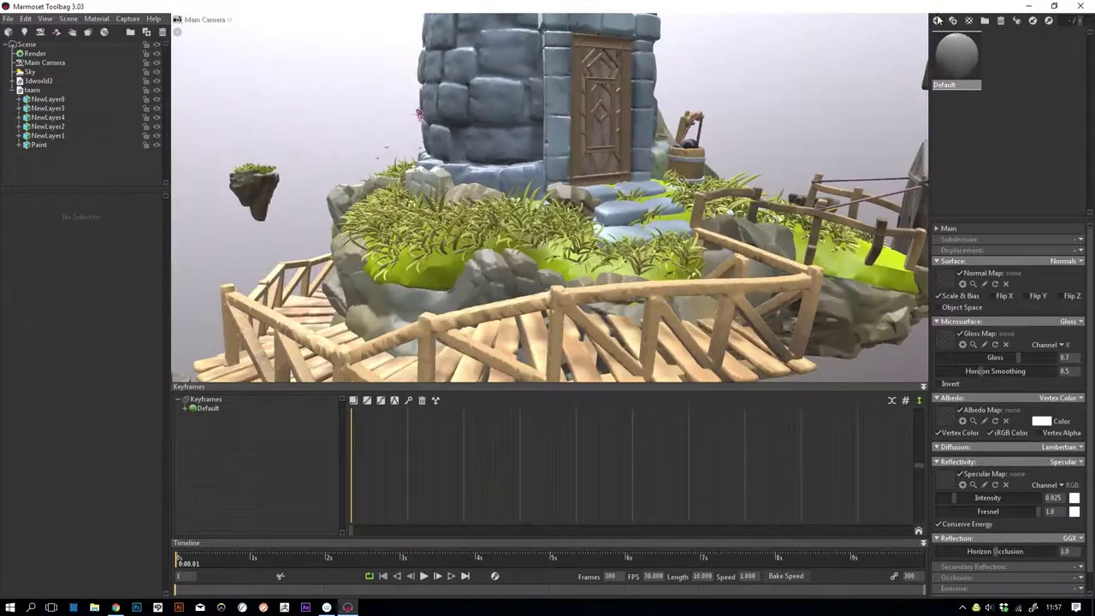
# Create a new material with Vertex Color albedo, gloss 0.4 and Metalness reflectivity at 0.559.
pyautogui.click(938, 18)
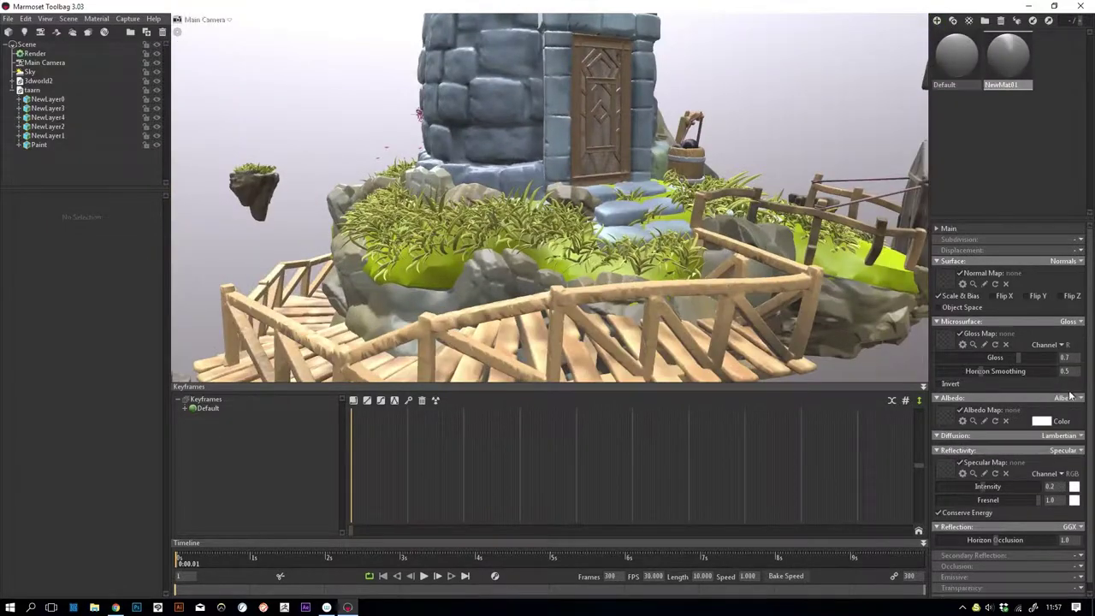
pyautogui.click(1063, 461)
pyautogui.click(1057, 475)
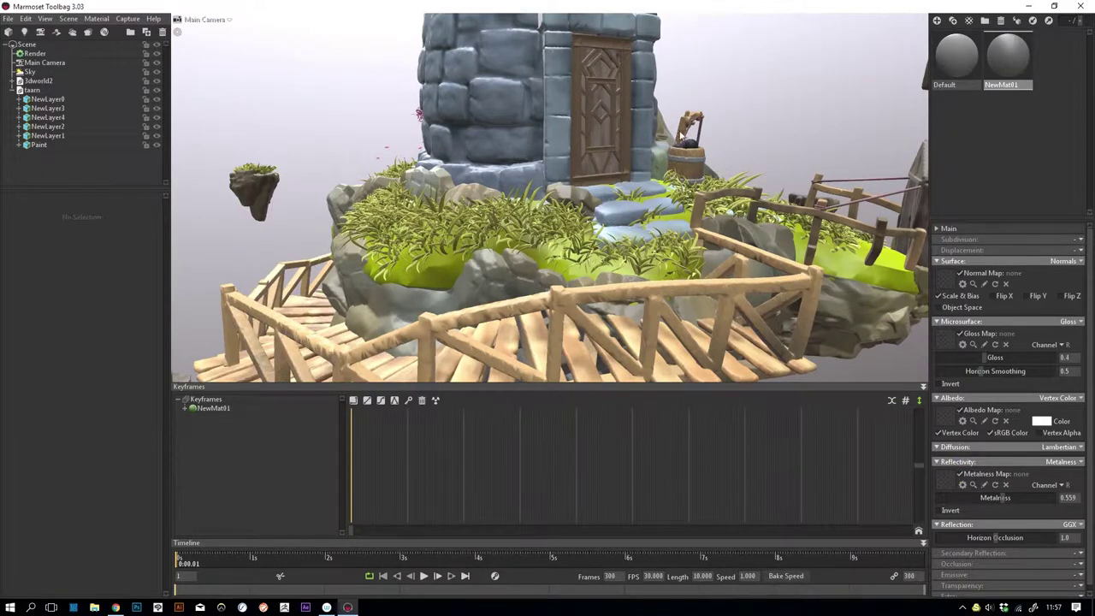
pyautogui.scroll(-10, 695, 152)
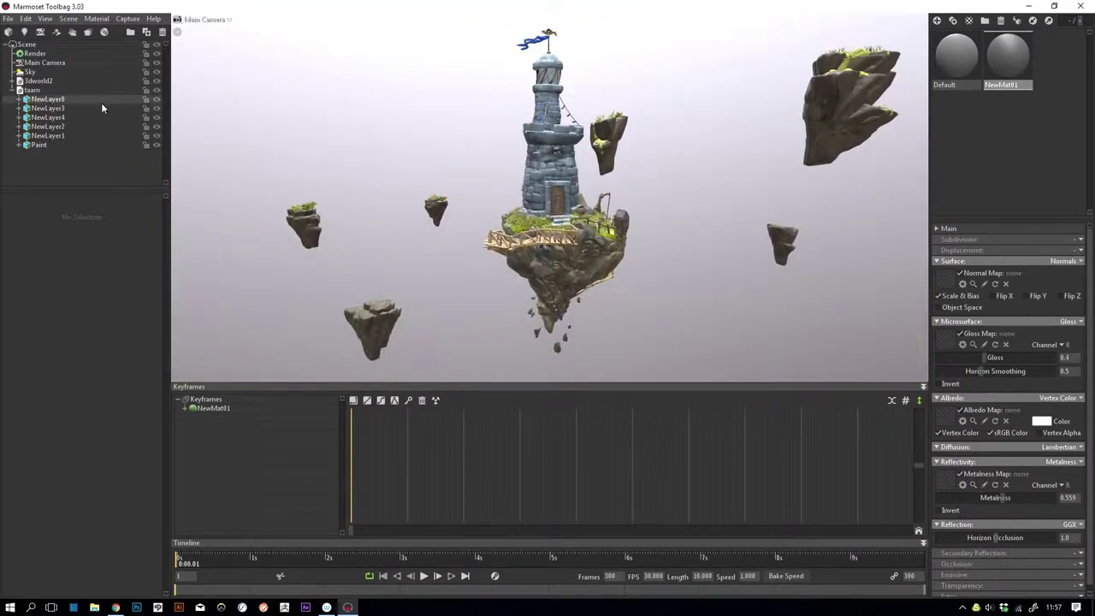
# Load the Fort Point 3 sky preset, adjust the sky brightness and rotate it to 109.2.
pyautogui.click(47, 62)
pyautogui.click(30, 72)
pyautogui.click(136, 212)
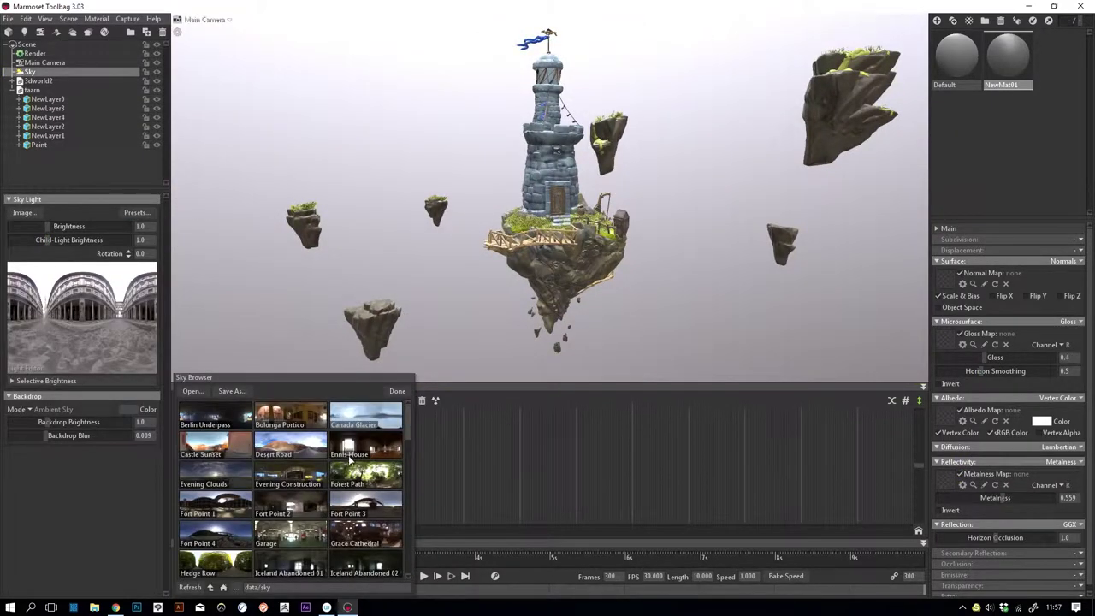
pyautogui.click(212, 477)
pyautogui.click(366, 504)
pyautogui.click(396, 391)
pyautogui.moveTo(48, 226); pyautogui.dragTo(50, 229)
pyautogui.moveTo(128, 253); pyautogui.dragTo(128, 206)
# Add a light to the scene, make it Directional and set its brightness to 4.0.
pyautogui.scroll(-5, 374, 183)
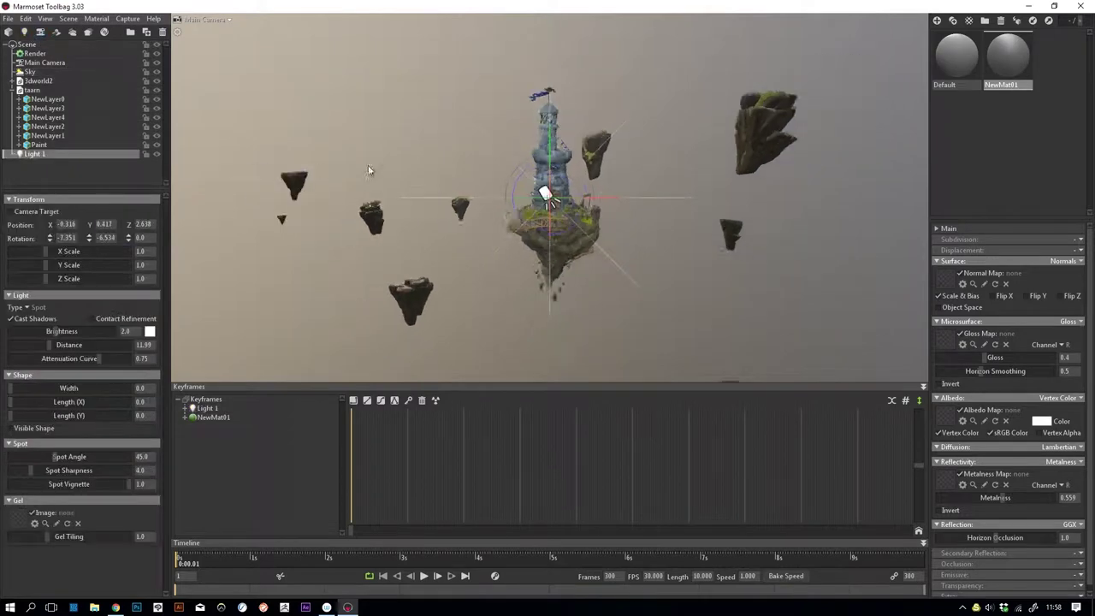
pyautogui.moveTo(374, 183); pyautogui.dragTo(632, 229)
pyautogui.click(27, 308)
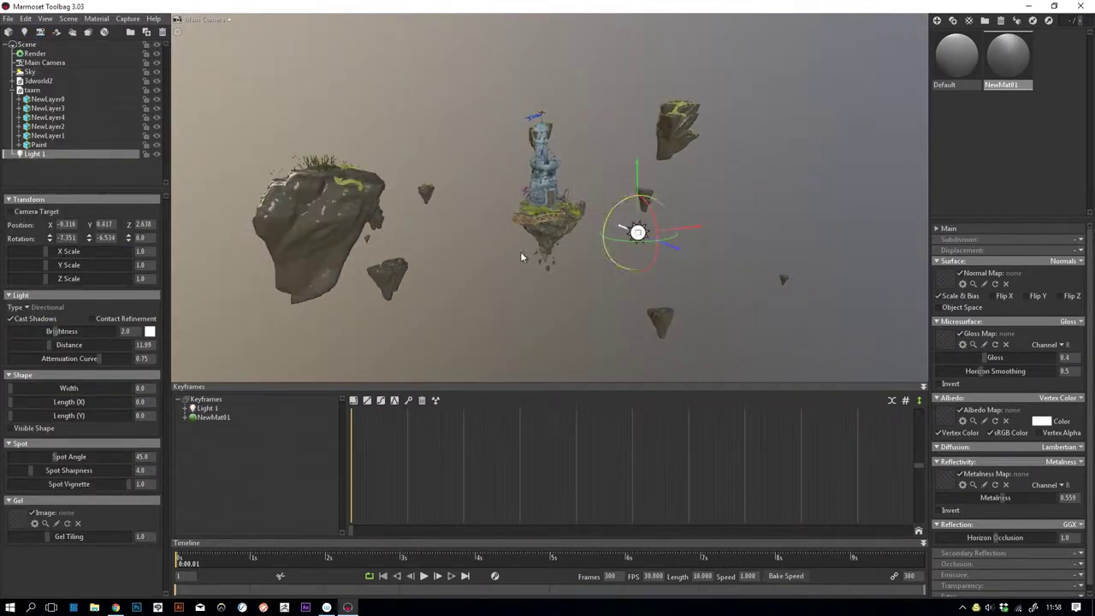
pyautogui.moveTo(56, 330); pyautogui.dragTo(81, 331)
# Rotate the directional light to about -5.6, -103.8 and 7.3, hiding the sky while aiming it.
pyautogui.click(156, 71)
pyautogui.moveTo(658, 256); pyautogui.dragTo(676, 232)
pyautogui.click(608, 213)
pyautogui.click(637, 233)
pyautogui.moveTo(643, 195)
pyautogui.mouseDown()
pyautogui.moveTo(659, 183)
pyautogui.moveTo(648, 201)
pyautogui.mouseUp()
pyautogui.click(156, 71)
# Set the directional light's color to the warm peach tone ffcca3.
pyautogui.scroll(-3, 547, 197)
pyautogui.scroll(10, 547, 196)
pyautogui.click(150, 331)
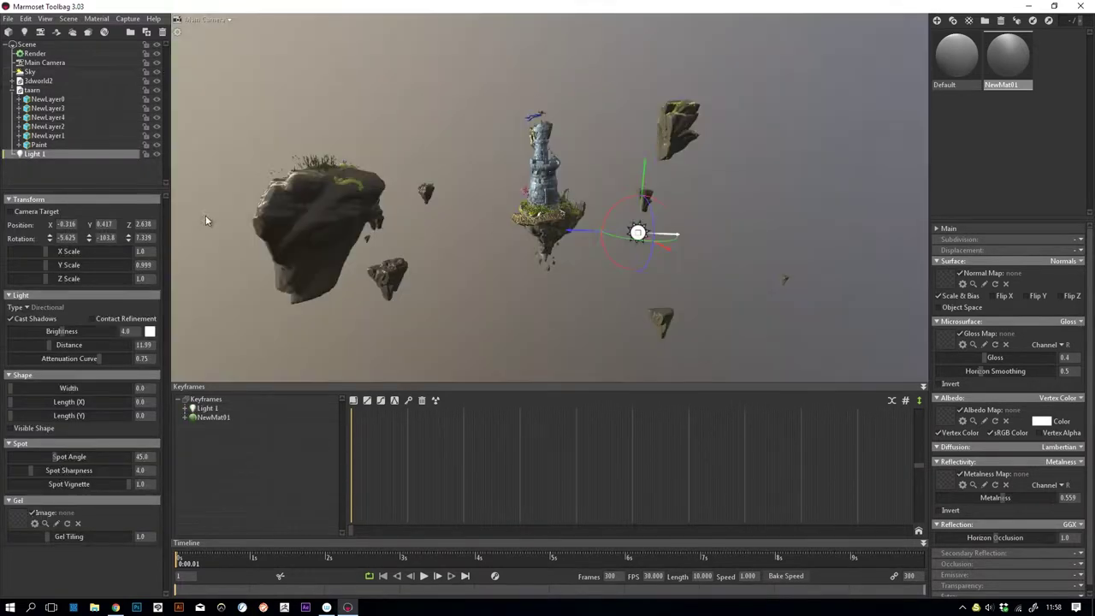
pyautogui.click(336, 579)
pyautogui.click(231, 446)
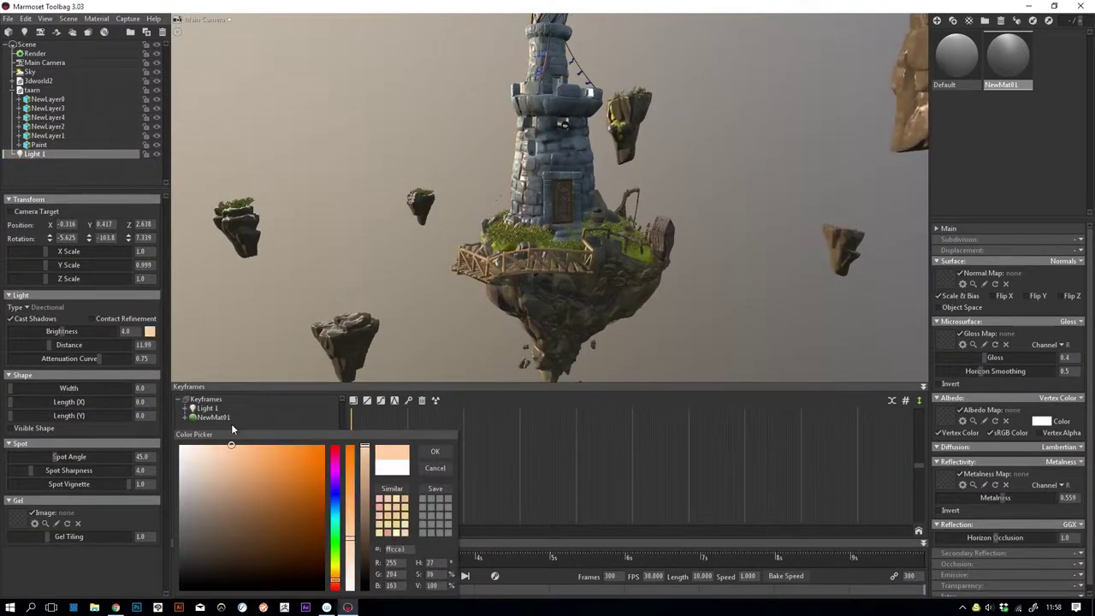
pyautogui.click(434, 451)
# Reduce the Default material's gloss to about 0.12 and its specular intensity to 0.02.
pyautogui.scroll(5, 572, 241)
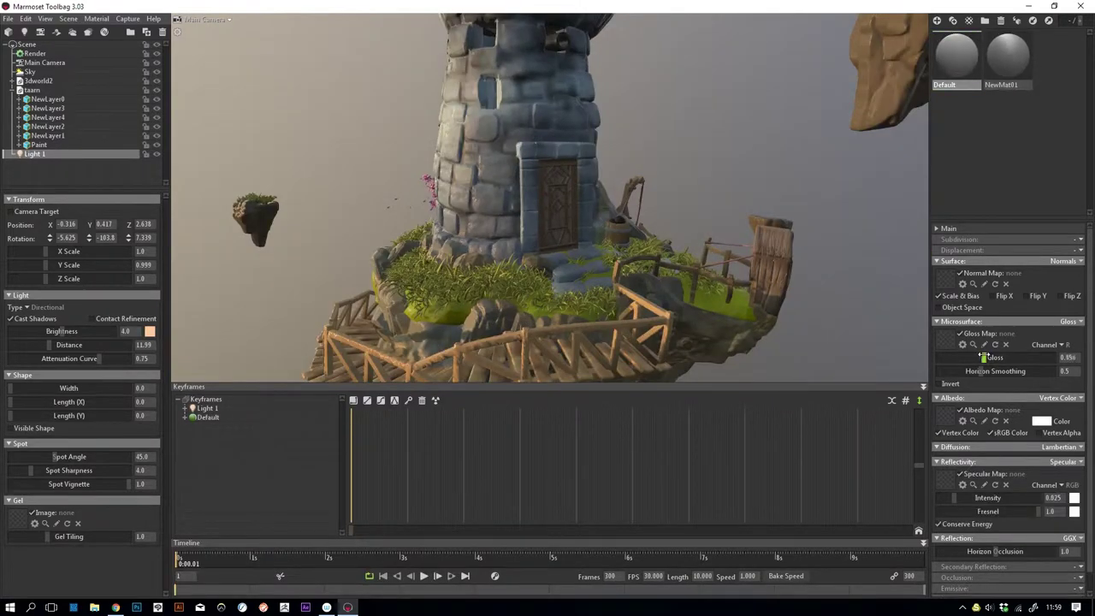
pyautogui.moveTo(978, 361); pyautogui.dragTo(955, 358)
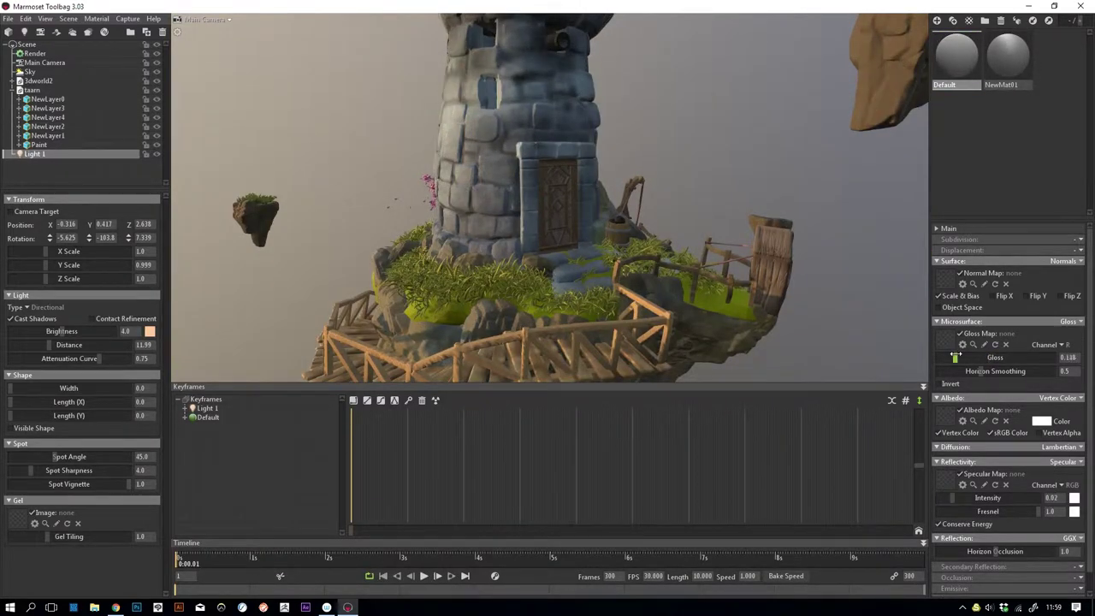
# Create a Vertex Color material with specular intensity 0.009 and apply it to the tree's pink blossoms.
pyautogui.moveTo(614, 246); pyautogui.dragTo(408, 227)
pyautogui.click(953, 20)
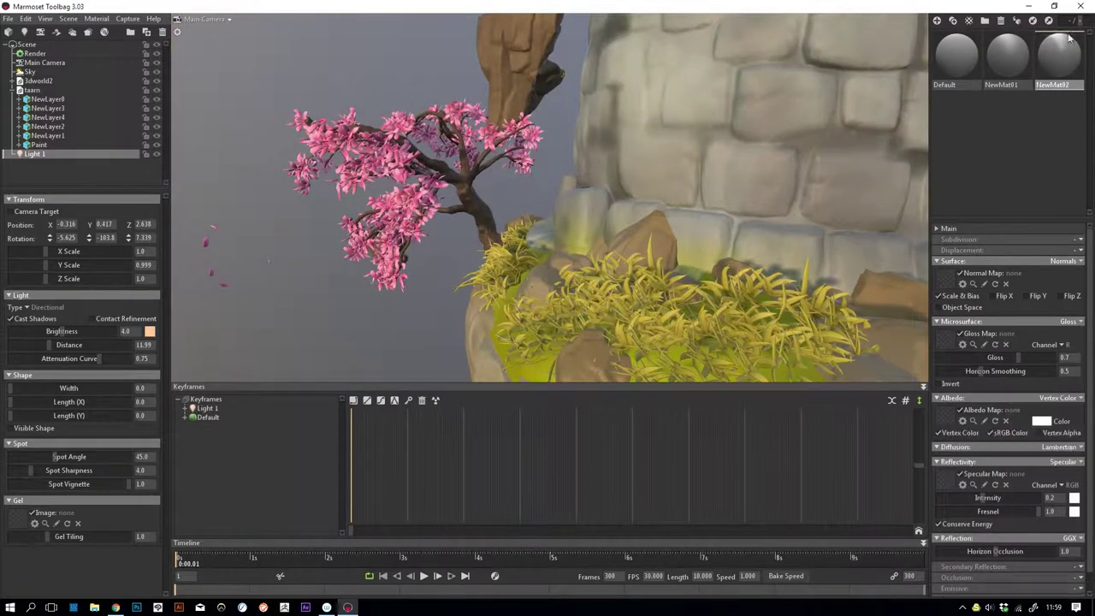
pyautogui.moveTo(1059, 55); pyautogui.dragTo(419, 203)
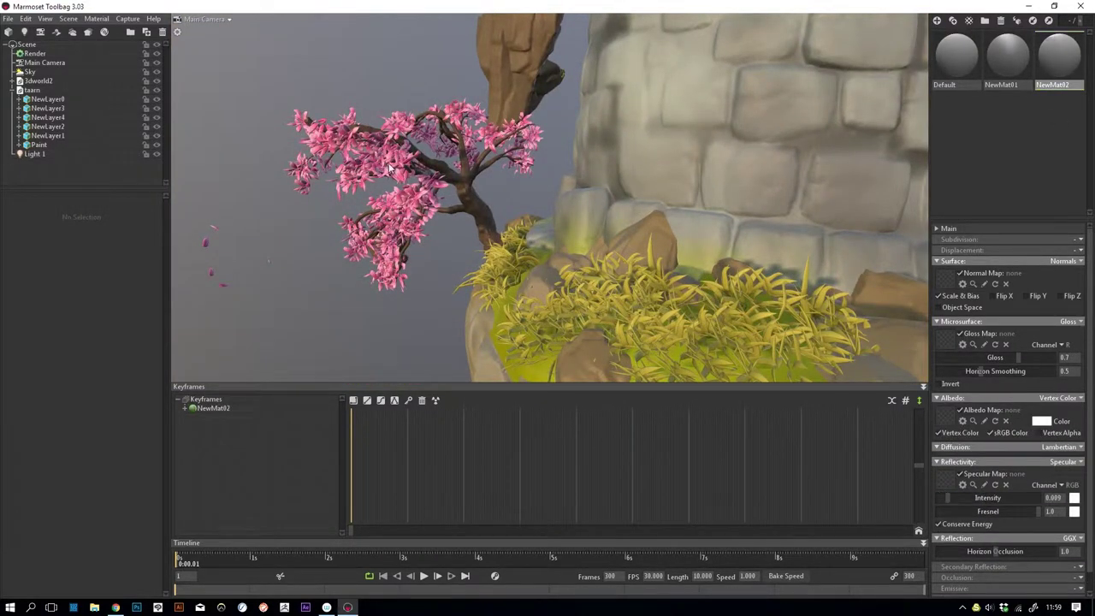
pyautogui.moveTo(478, 265); pyautogui.dragTo(405, 246)
# Give the blossom material Subsurface Scatter diffusion with a magenta scatter color, scatter depth 1.392, translucency 0.301 and fuzz 1.0.
pyautogui.click(1027, 502)
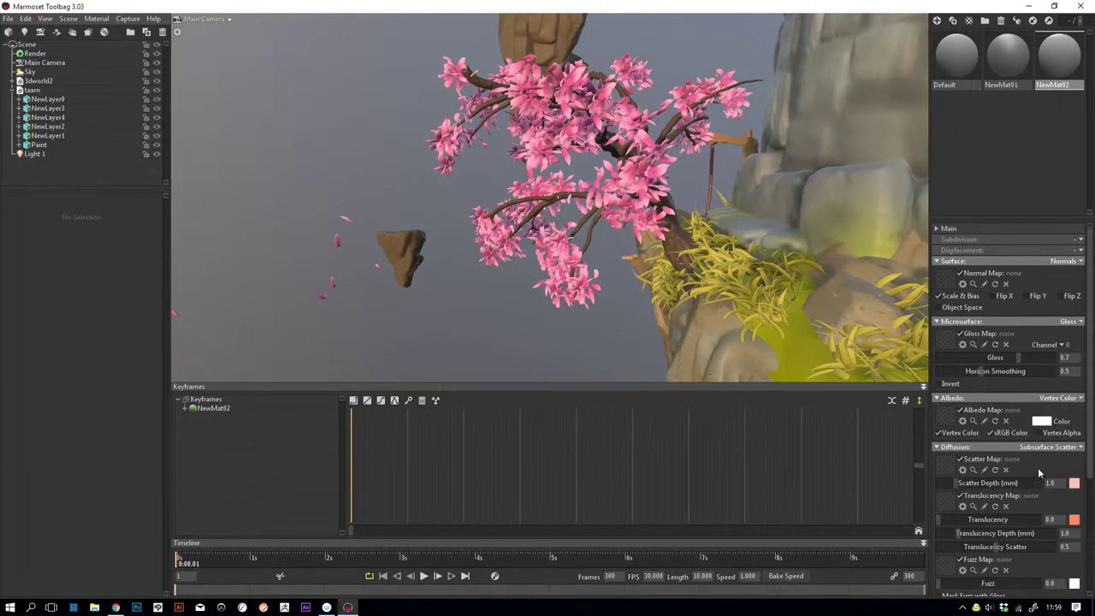
pyautogui.click(1073, 520)
pyautogui.click(334, 466)
pyautogui.click(435, 451)
pyautogui.moveTo(944, 519); pyautogui.dragTo(967, 519)
pyautogui.moveTo(949, 483); pyautogui.dragTo(956, 483)
pyautogui.moveTo(986, 582); pyautogui.dragTo(1011, 581)
# Duplicate the blossom material for the grass and change its scatter color to orange.
pyautogui.moveTo(701, 299); pyautogui.dragTo(649, 299)
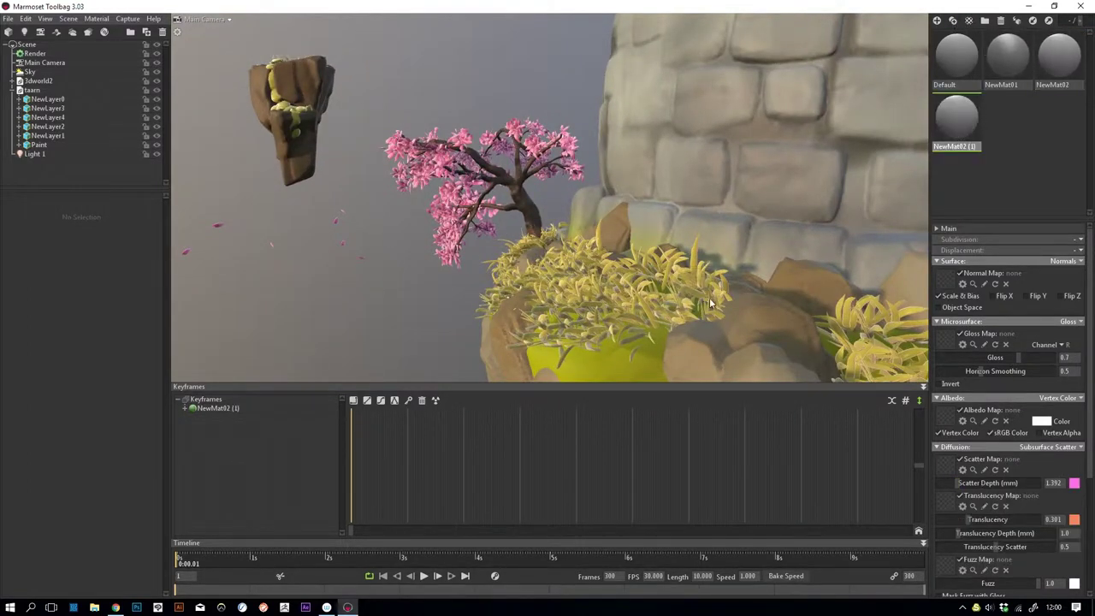
pyautogui.click(1073, 483)
pyautogui.moveTo(335, 513); pyautogui.dragTo(334, 578)
pyautogui.click(434, 451)
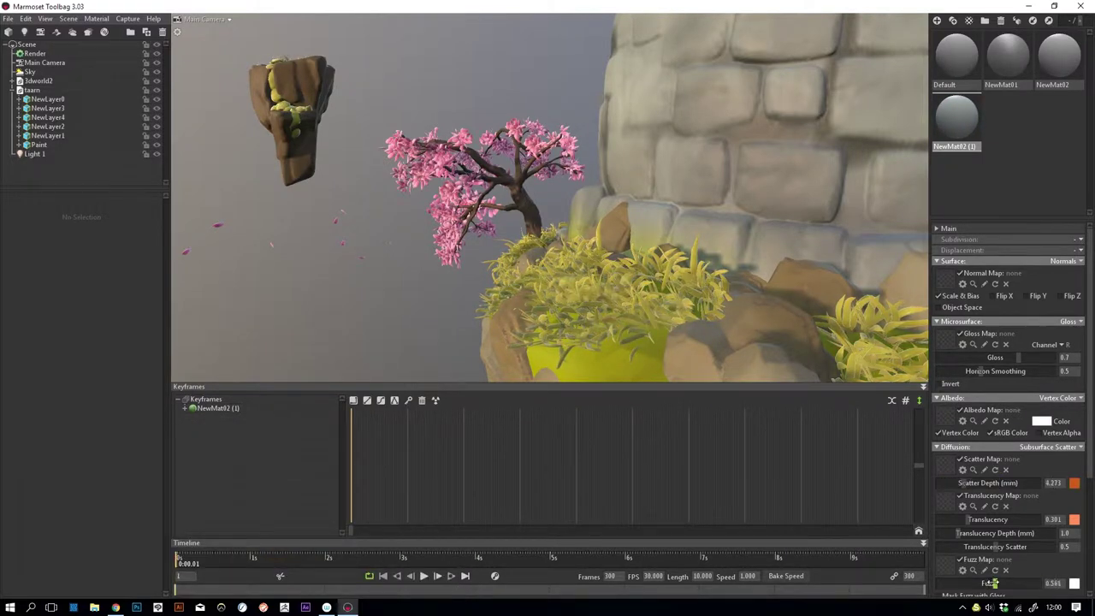
# Tune the grass material to scatter depth 0.844, translucency 0.295, translucency depth 2.053 and fuzz 0.414, with a dark yellow-brown scatter color.
pyautogui.moveTo(961, 484); pyautogui.dragTo(1052, 484)
pyautogui.moveTo(890, 196); pyautogui.dragTo(657, 257)
pyautogui.moveTo(975, 482); pyautogui.dragTo(941, 482)
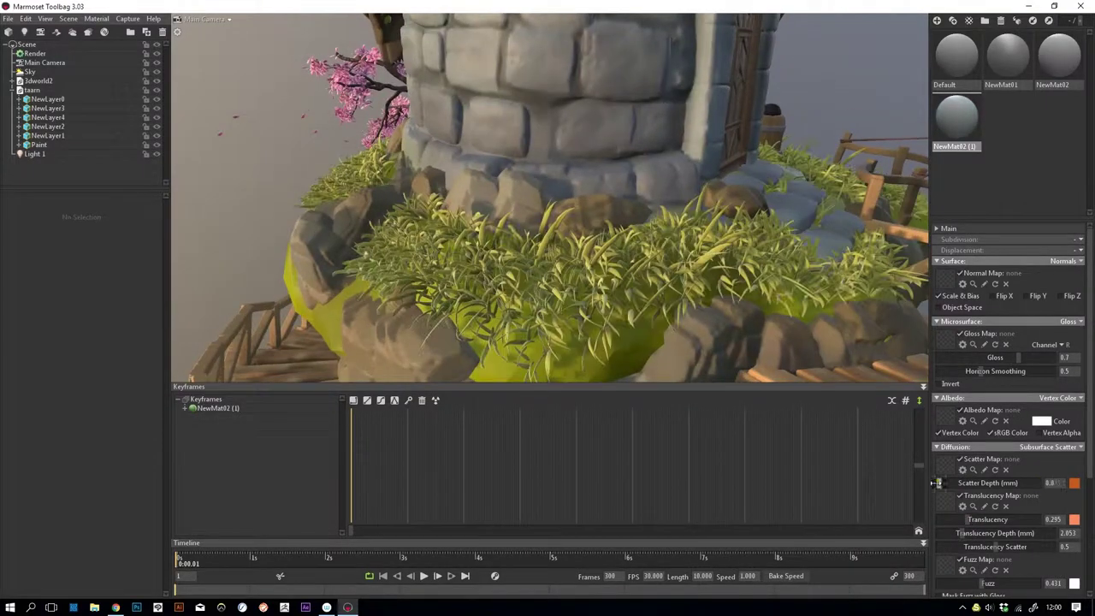
pyautogui.click(1073, 484)
pyautogui.click(305, 515)
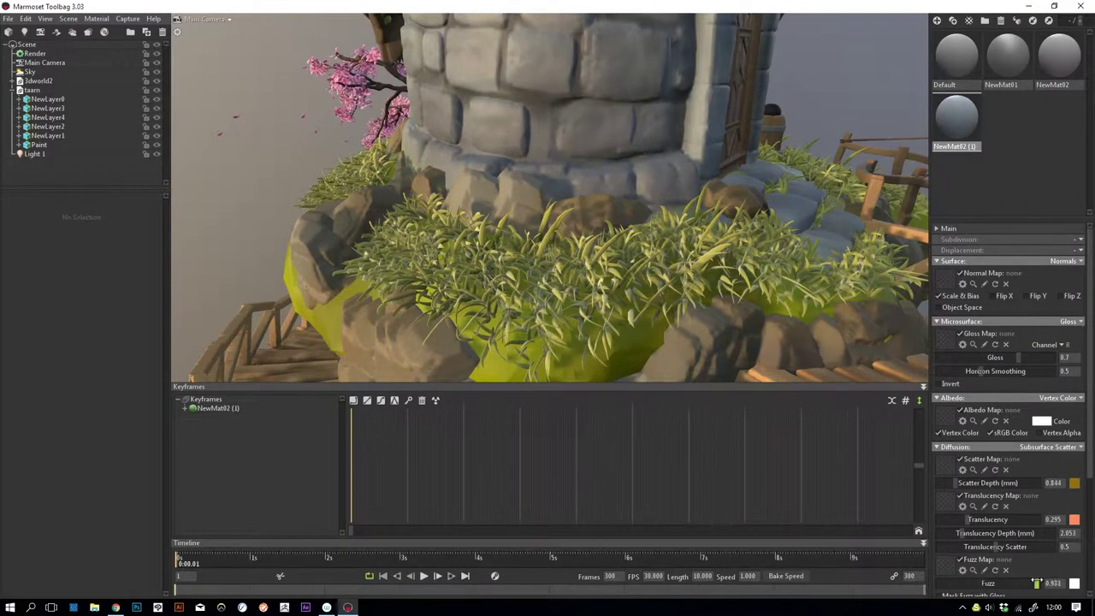
# Create a new material and apply it to the wooden walkway, fences and tree trunk.
pyautogui.moveTo(817, 376); pyautogui.dragTo(728, 238)
pyautogui.moveTo(485, 290); pyautogui.dragTo(656, 237)
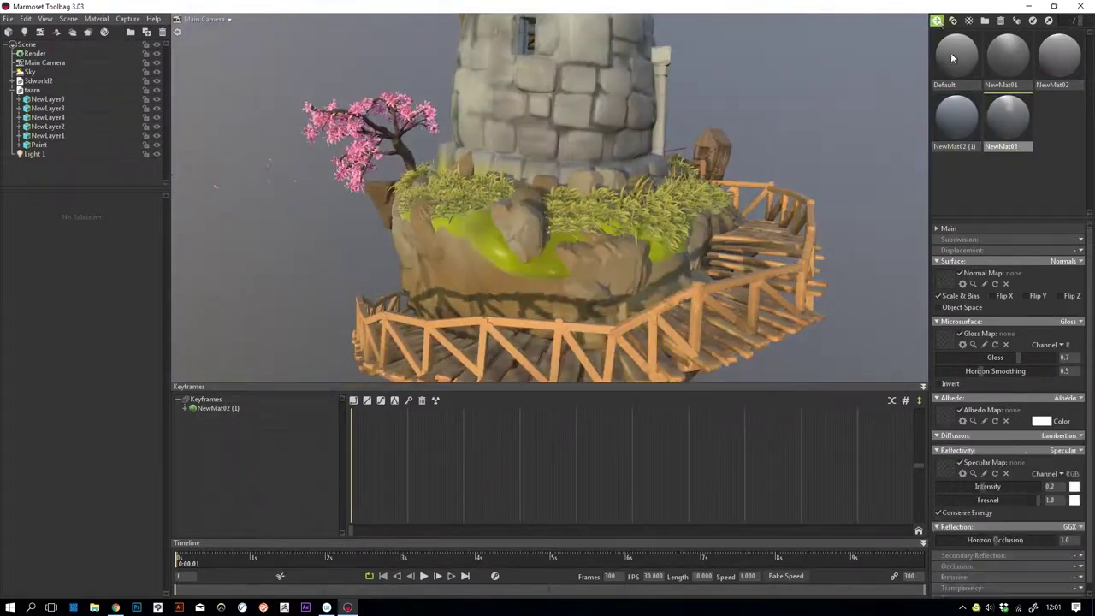
pyautogui.moveTo(1007, 116); pyautogui.dragTo(990, 130)
pyautogui.moveTo(607, 200); pyautogui.dragTo(540, 248)
# Set the wood material to Vertex Color albedo, gloss 0.618 and specular intensity 0.021.
pyautogui.click(1036, 433)
pyautogui.click(958, 358)
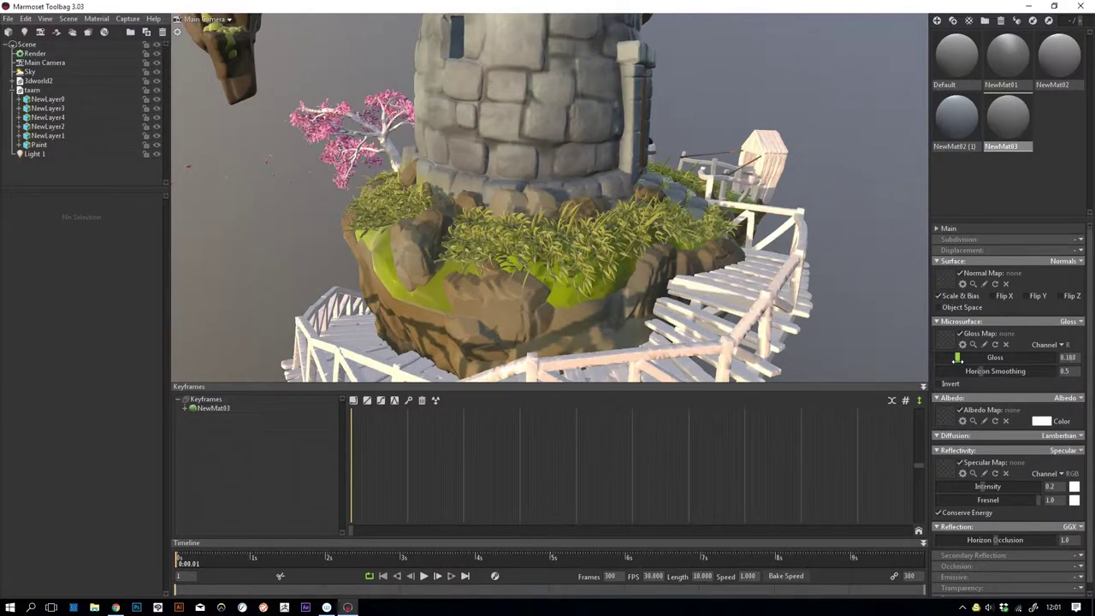
pyautogui.moveTo(981, 486); pyautogui.dragTo(956, 485)
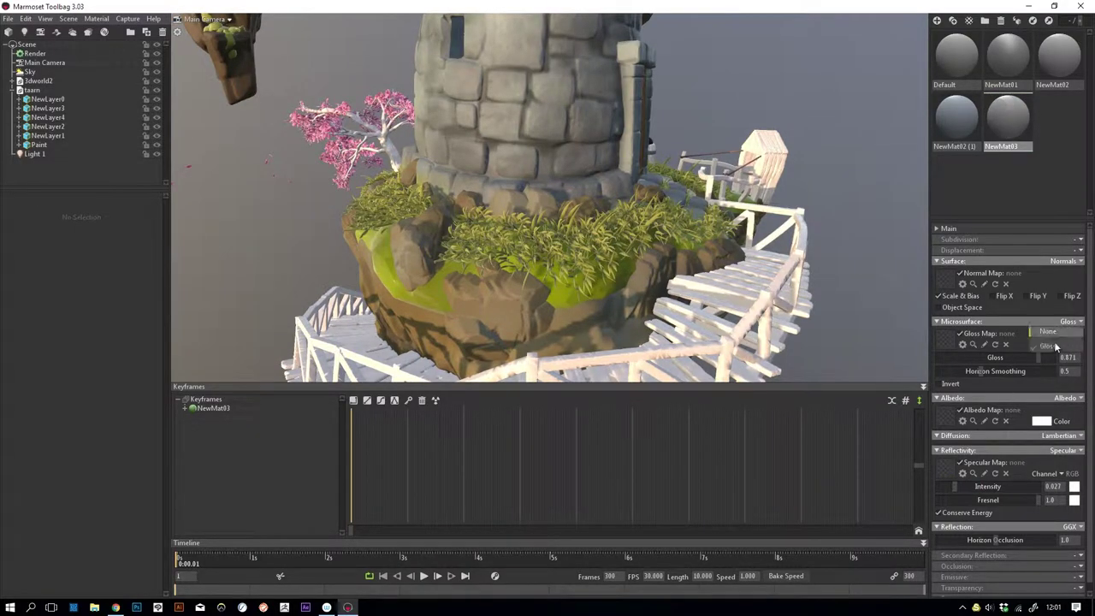
pyautogui.click(1036, 433)
pyautogui.moveTo(728, 250); pyautogui.dragTo(932, 339)
pyautogui.moveTo(1039, 358)
pyautogui.mouseDown()
pyautogui.moveTo(1058, 357)
pyautogui.moveTo(1012, 357)
pyautogui.mouseUp()
pyautogui.scroll(-10, 582, 168)
pyautogui.moveTo(582, 167)
pyautogui.mouseDown()
pyautogui.moveTo(601, 131)
pyautogui.moveTo(587, 183)
pyautogui.mouseUp()
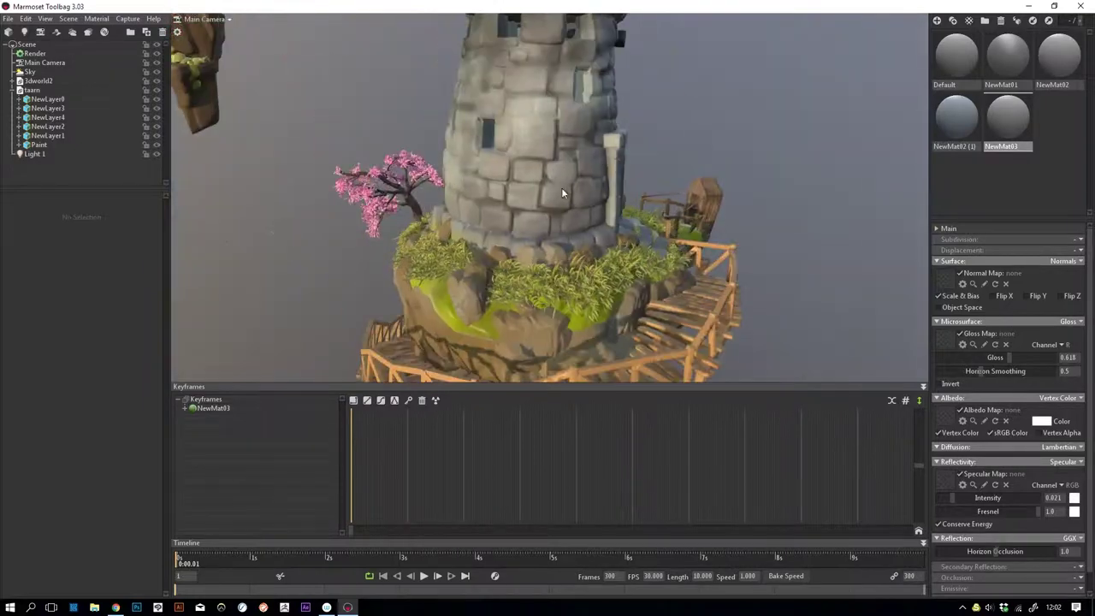
pyautogui.moveTo(950, 498); pyautogui.dragTo(968, 511)
# Apply the grass material to the green growth on the floating rocks.
pyautogui.moveTo(598, 270)
pyautogui.mouseDown()
pyautogui.moveTo(607, 250)
pyautogui.moveTo(558, 111)
pyautogui.moveTo(630, 183)
pyautogui.moveTo(496, 215)
pyautogui.moveTo(601, 54)
pyautogui.moveTo(653, 149)
pyautogui.mouseUp()
pyautogui.doubleClick(544, 190)
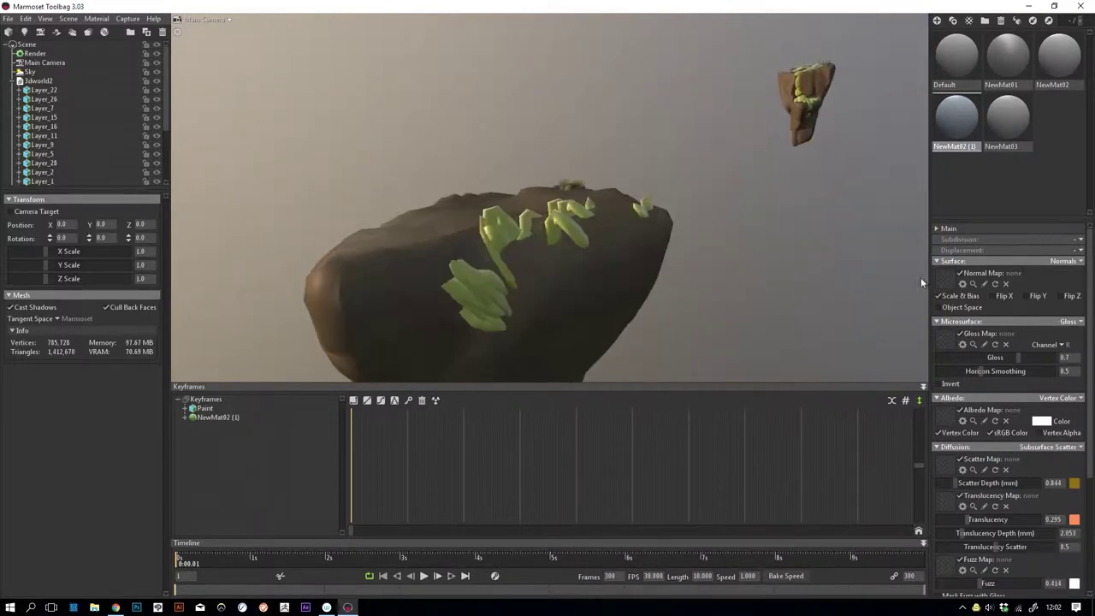
pyautogui.moveTo(954, 117); pyautogui.dragTo(610, 228)
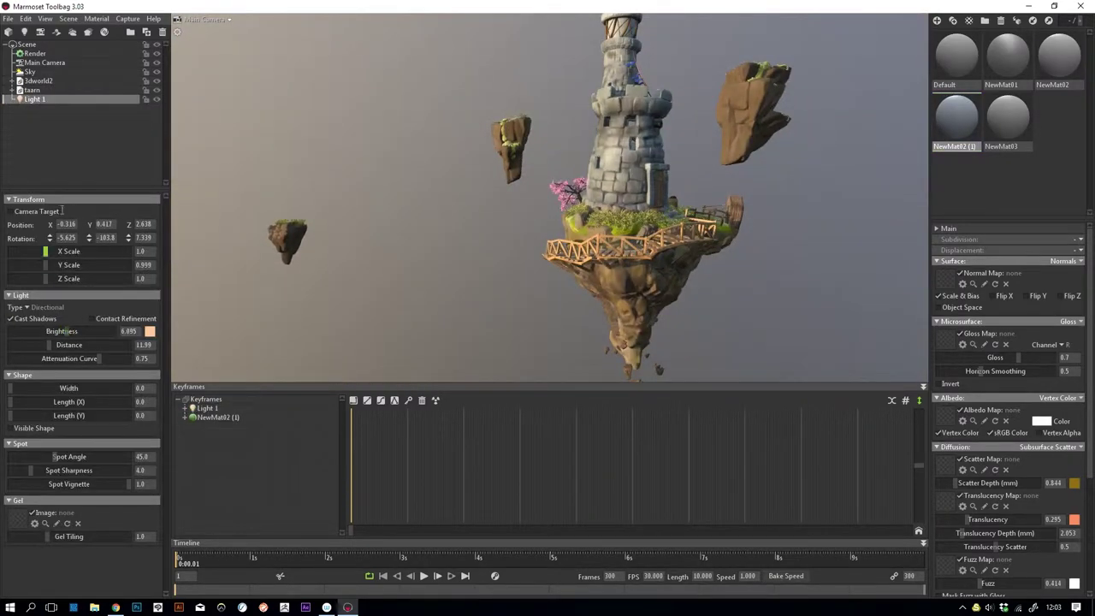
# Apply the metallic material to the braces around the upper tower.
pyautogui.click(30, 71)
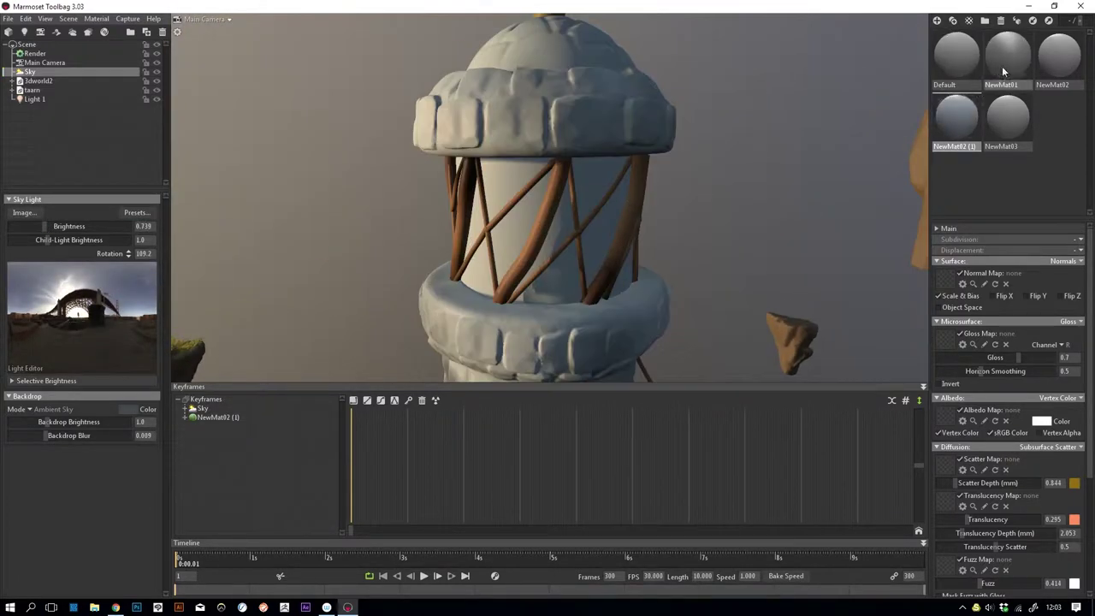
pyautogui.moveTo(1004, 57); pyautogui.dragTo(655, 211)
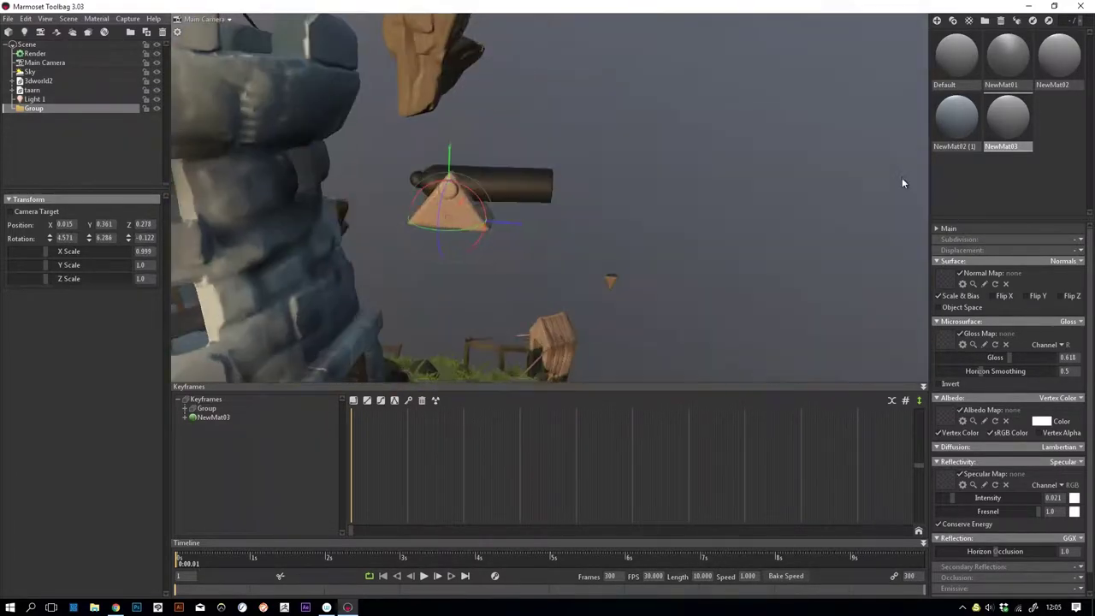
# Move the cannon meshes Layer_11 and Layer_9 into the group and rename the group Canon.
pyautogui.click(435, 198)
pyautogui.keyDown('ctrl'); pyautogui.click(86, 134); pyautogui.keyUp('ctrl')
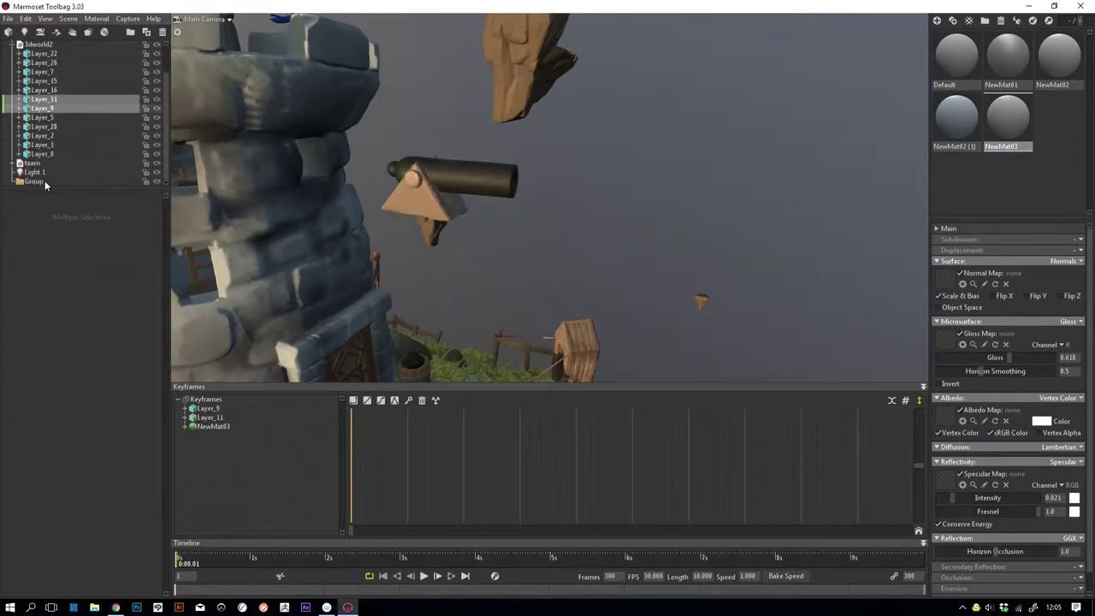
pyautogui.moveTo(46, 180); pyautogui.dragTo(46, 177)
pyautogui.doubleClick(51, 162)
pyautogui.write('Canol')
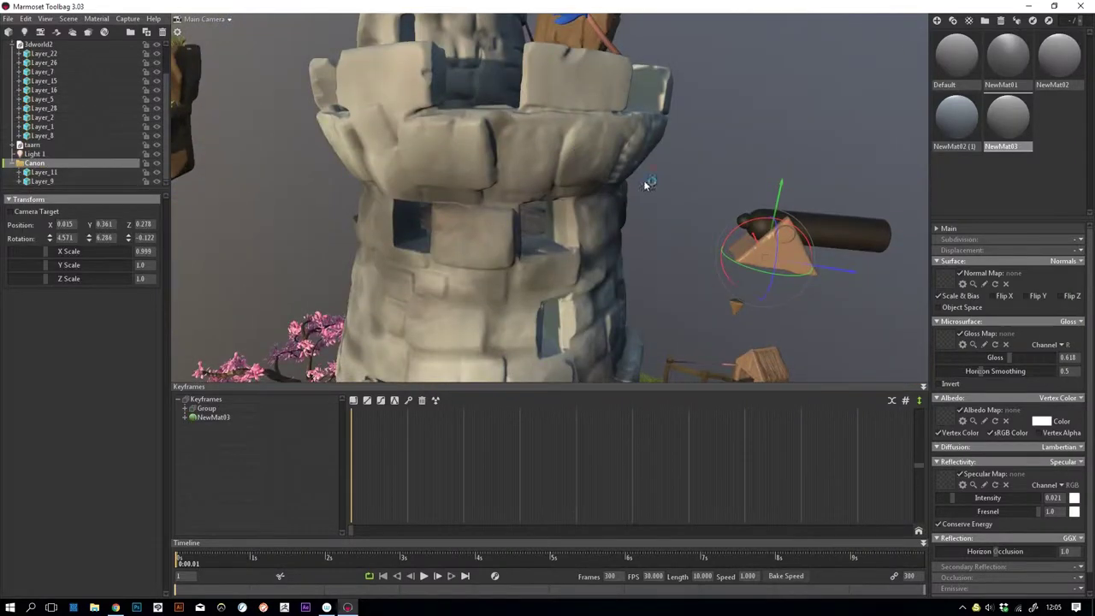
# Position the cannon group at the tower's window openings and place a first duplicate of it.
pyautogui.moveTo(643, 179); pyautogui.dragTo(569, 228)
pyautogui.moveTo(529, 152); pyautogui.dragTo(789, 287, button='right')
pyautogui.hotkey('ctrl', 'd')
pyautogui.moveTo(676, 205); pyautogui.dragTo(544, 263)
# Duplicate the cannon several more times and fit the copies to the remaining window openings inside the tower.
pyautogui.hotkey('ctrl', 'd')
pyautogui.hotkey('ctrl', 'd')
pyautogui.moveTo(631, 248); pyautogui.dragTo(448, 266)
pyautogui.hotkey('ctrl', 'd')
pyautogui.hotkey('ctrl', 'd')
pyautogui.moveTo(774, 282); pyautogui.dragTo(547, 306)
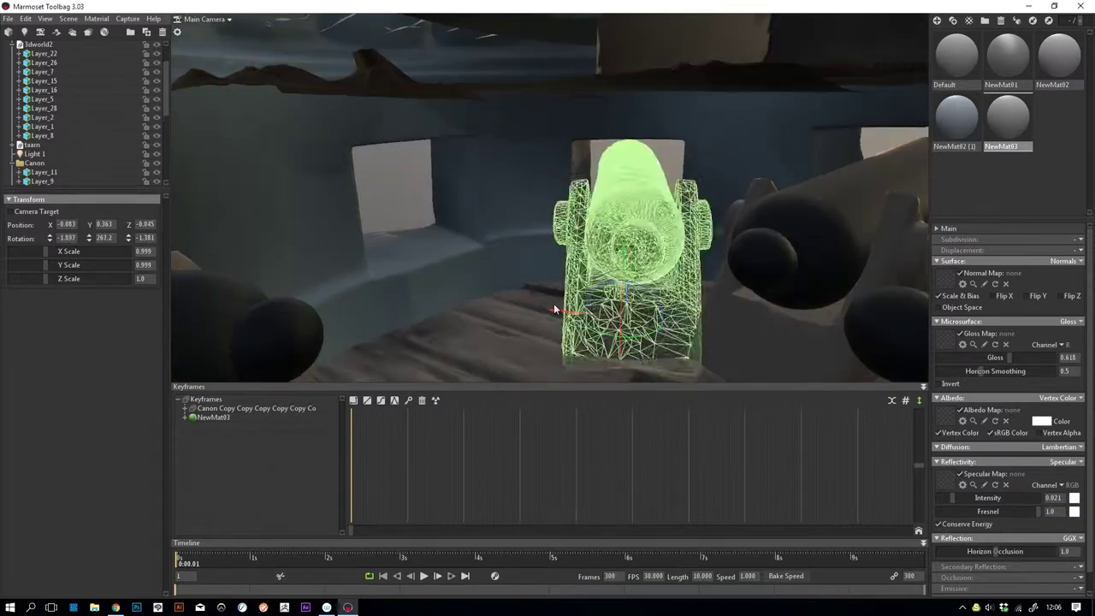
pyautogui.moveTo(487, 326); pyautogui.dragTo(462, 317)
# Create another new material and apply it to the ropes holding the blue flags beside the tower.
pyautogui.scroll(-10, 394, 332)
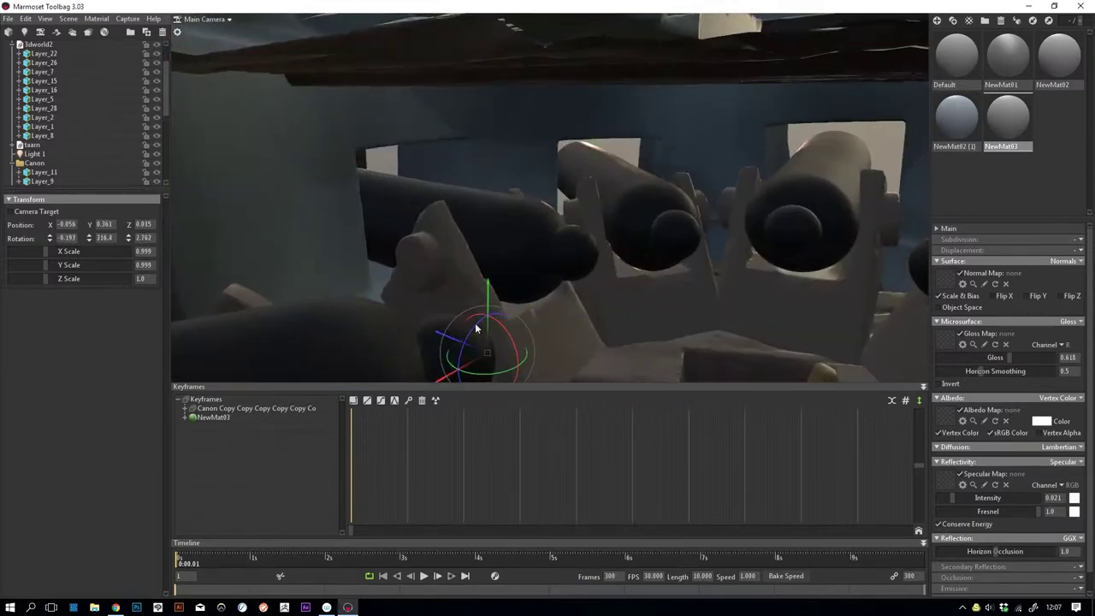
pyautogui.moveTo(516, 198); pyautogui.dragTo(633, 218)
pyautogui.click(1048, 123)
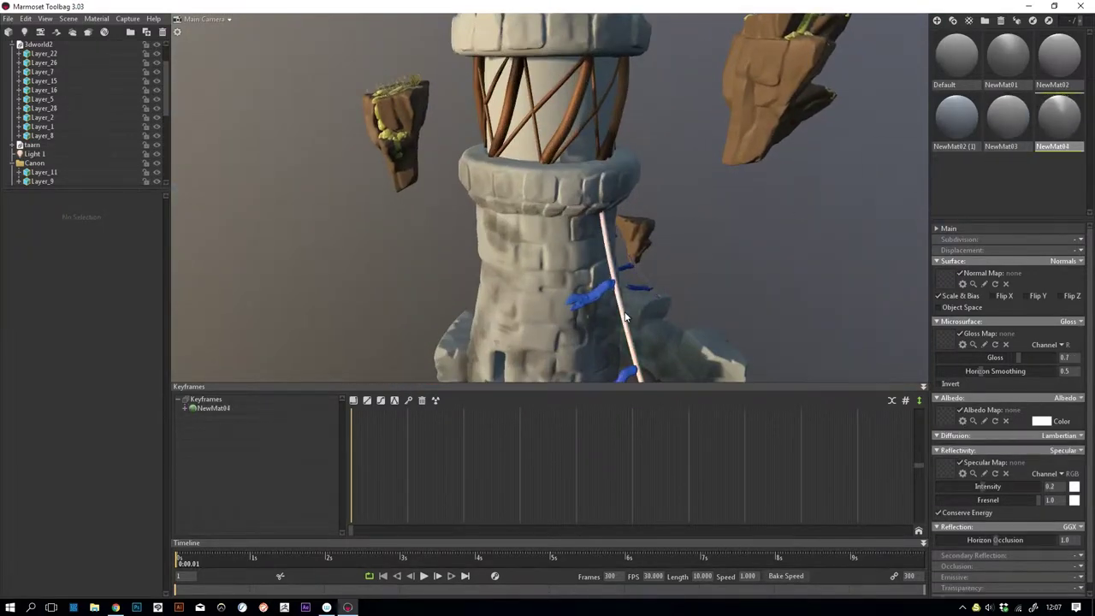
pyautogui.moveTo(625, 317); pyautogui.dragTo(629, 312)
pyautogui.scroll(-5, 647, 195)
pyautogui.moveTo(647, 195); pyautogui.dragTo(896, 162)
pyautogui.scroll(5, 727, 180)
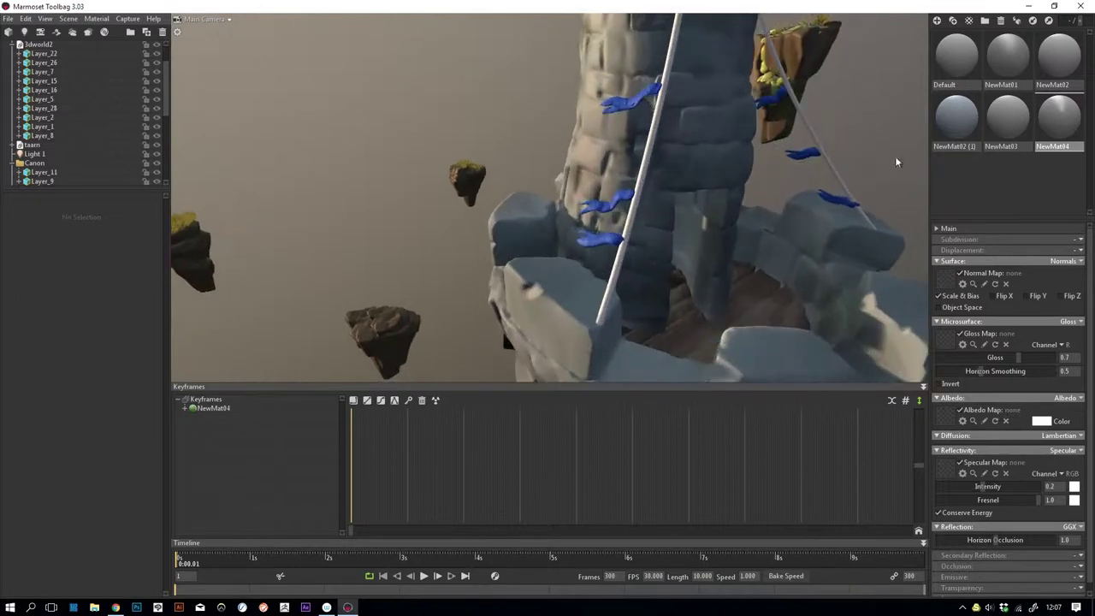
# Switch the rope material's diffusion to Microfiber and lower its gloss to 0.123 and specular intensity to 0.002.
pyautogui.click(1067, 436)
pyautogui.click(1035, 469)
pyautogui.moveTo(707, 140); pyautogui.dragTo(1044, 318)
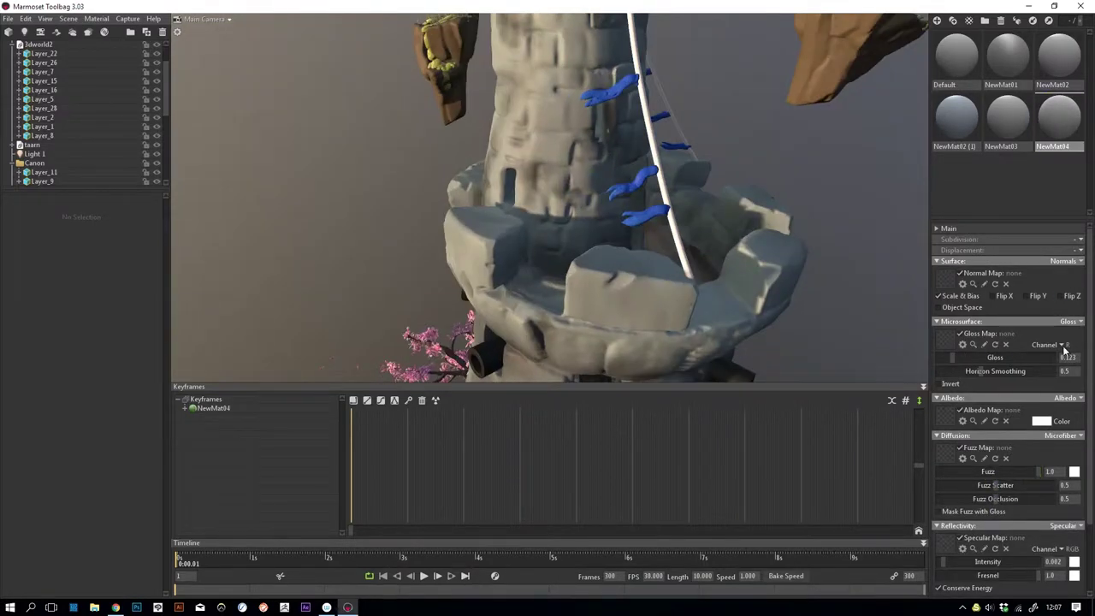
# Set the rope material's albedo to Vertex Color with a light grey tint, gloss 0, fuzz 0.232, specular intensity 0.132 and Fresnel 0.112.
pyautogui.click(1065, 398)
pyautogui.click(1052, 427)
pyautogui.click(1040, 421)
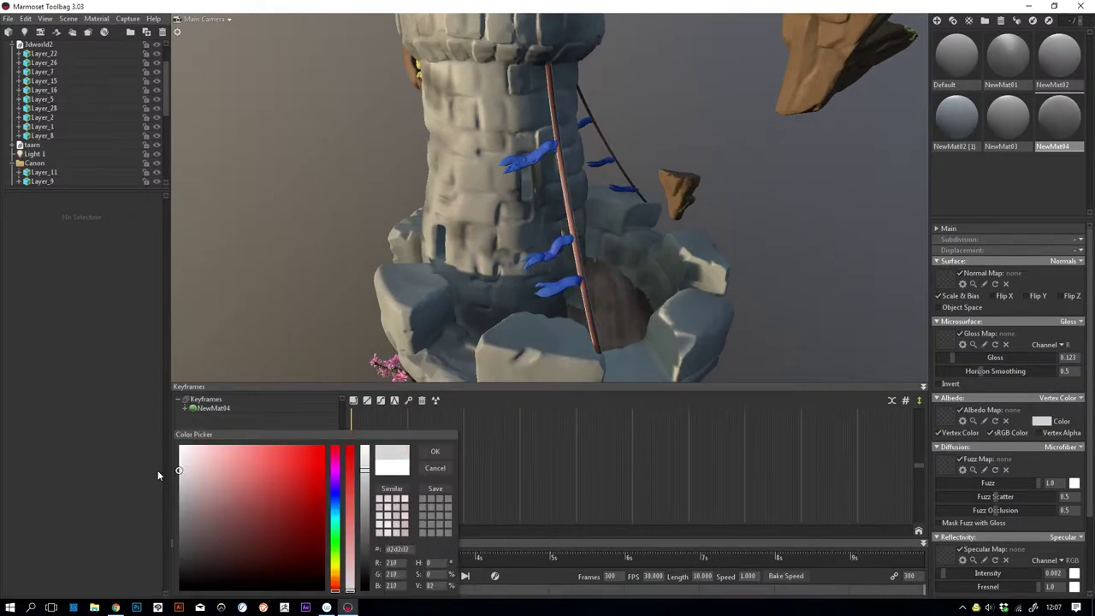
pyautogui.click(435, 450)
pyautogui.moveTo(966, 357); pyautogui.dragTo(972, 356)
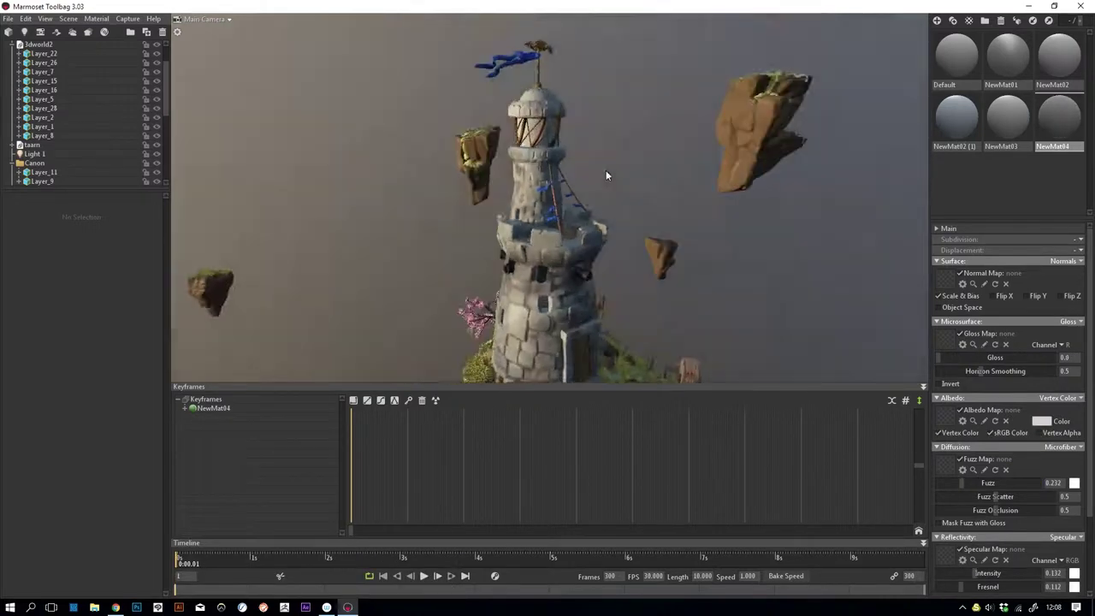
# Set NewMat01, the metallic material of the tower-top ornament, to gloss 0.4 and metalness 1.0.
pyautogui.scroll(5, 606, 170)
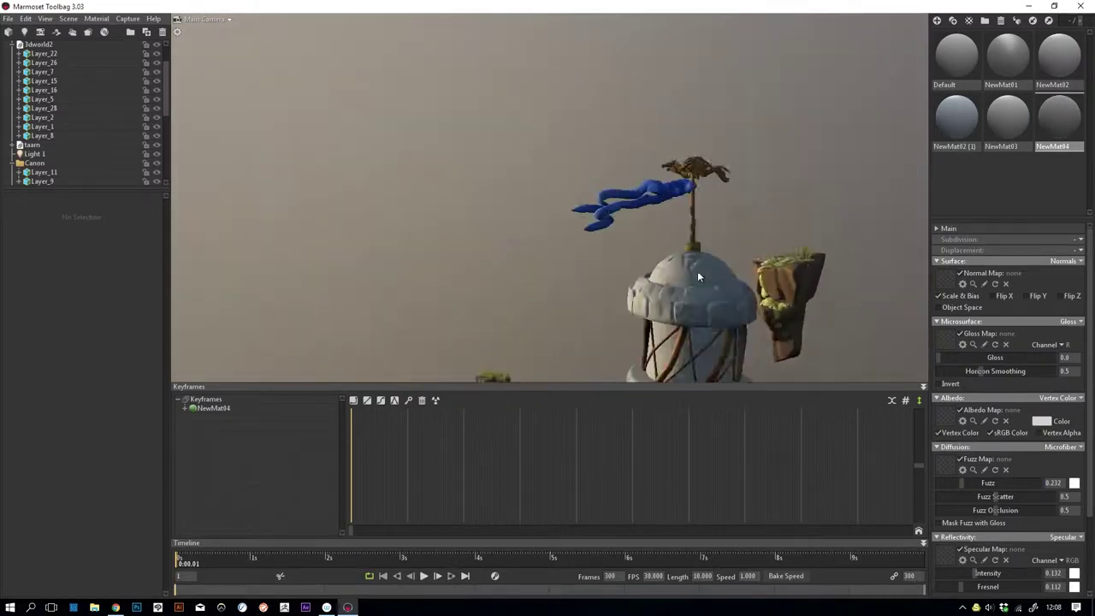
pyautogui.moveTo(740, 152); pyautogui.dragTo(983, 359)
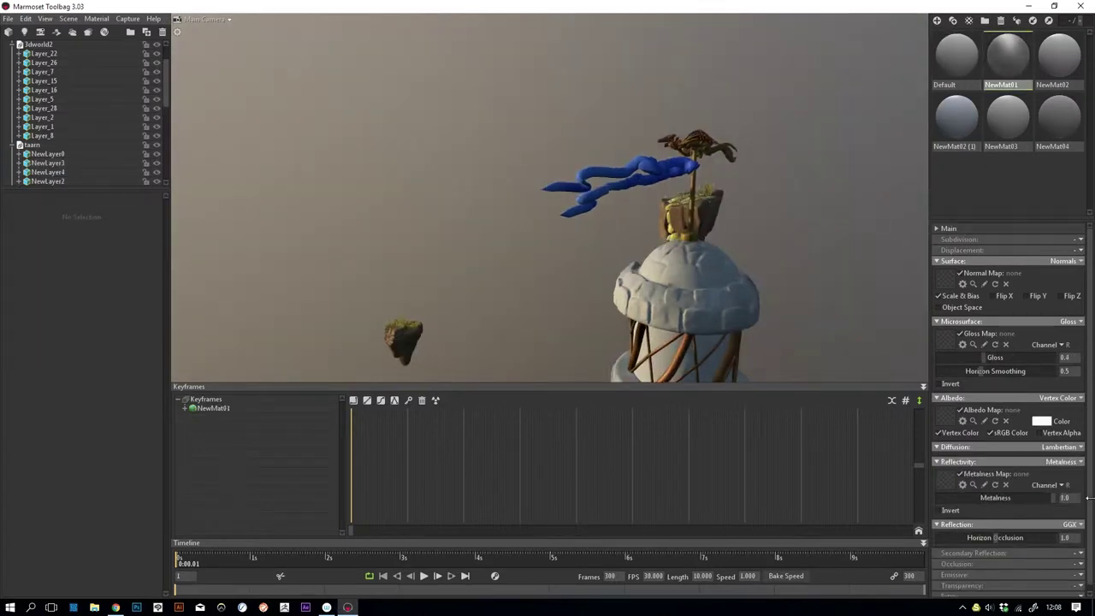
# Create a new material and apply it to the blue flags of the tower.
pyautogui.moveTo(797, 305); pyautogui.dragTo(604, 92)
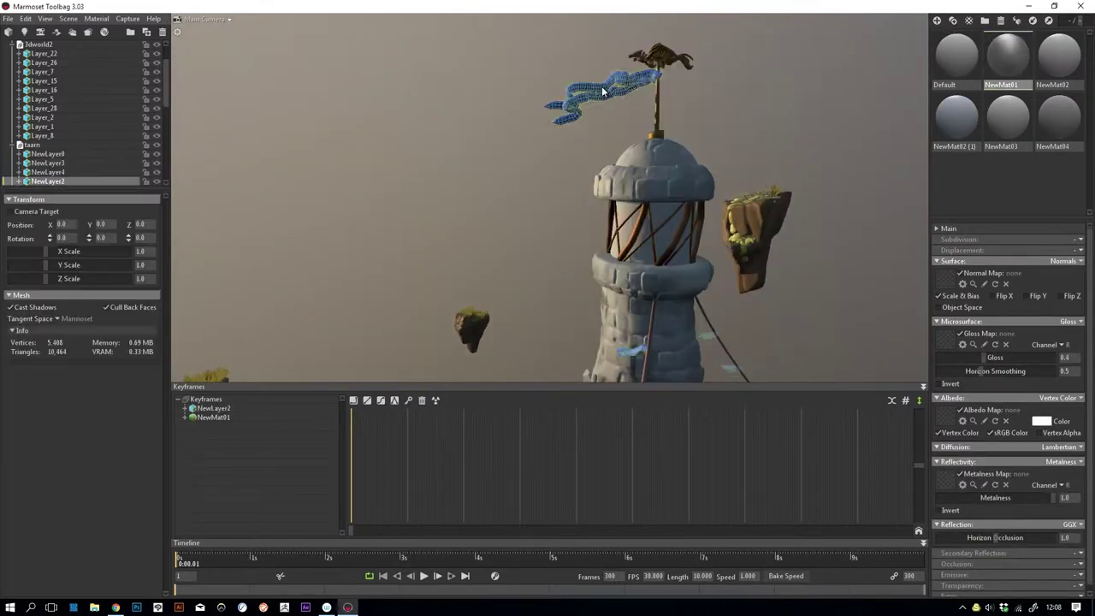
pyautogui.click(604, 92)
pyautogui.click(937, 19)
pyautogui.moveTo(955, 178); pyautogui.dragTo(637, 88)
# Give the flag material Vertex Color albedo and Microfiber diffusion with fuzz 0.551, fuzz scatter 0.4 and fuzz occlusion 0.876.
pyautogui.click(1066, 399)
pyautogui.click(1059, 417)
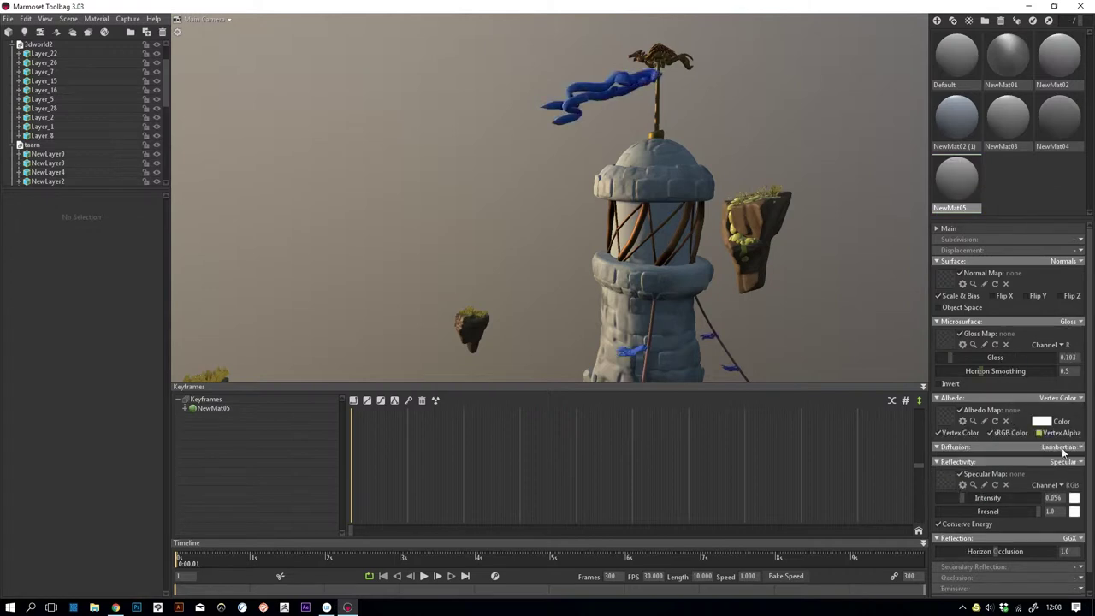
pyautogui.click(1016, 492)
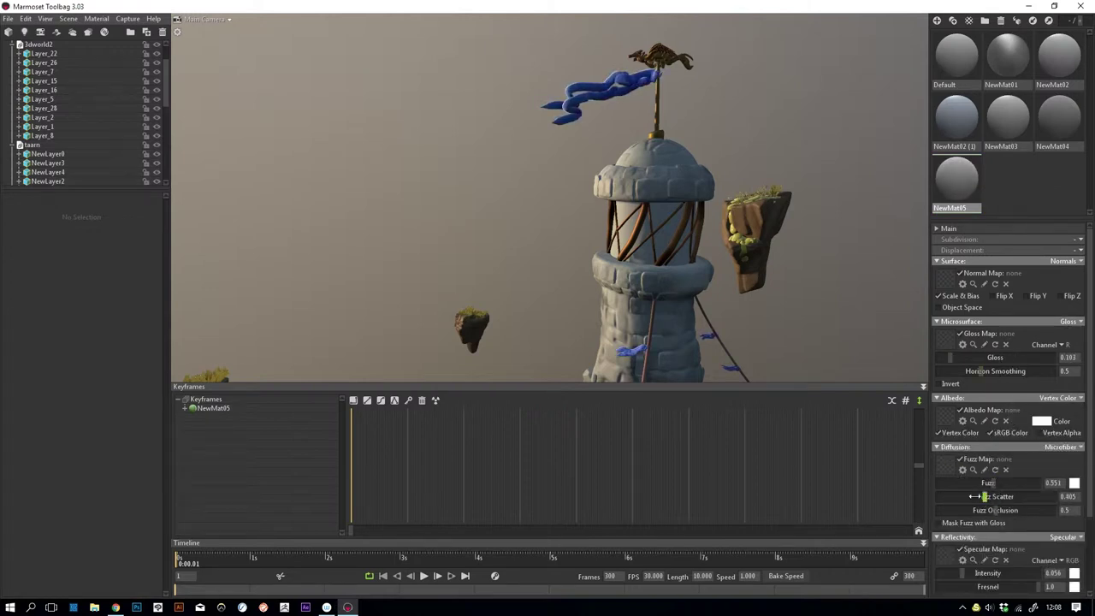
pyautogui.scroll(3, 692, 263)
# Collapse the cannon groups and gather all of them in one parent group named Canons.
pyautogui.scroll(-6, 680, 225)
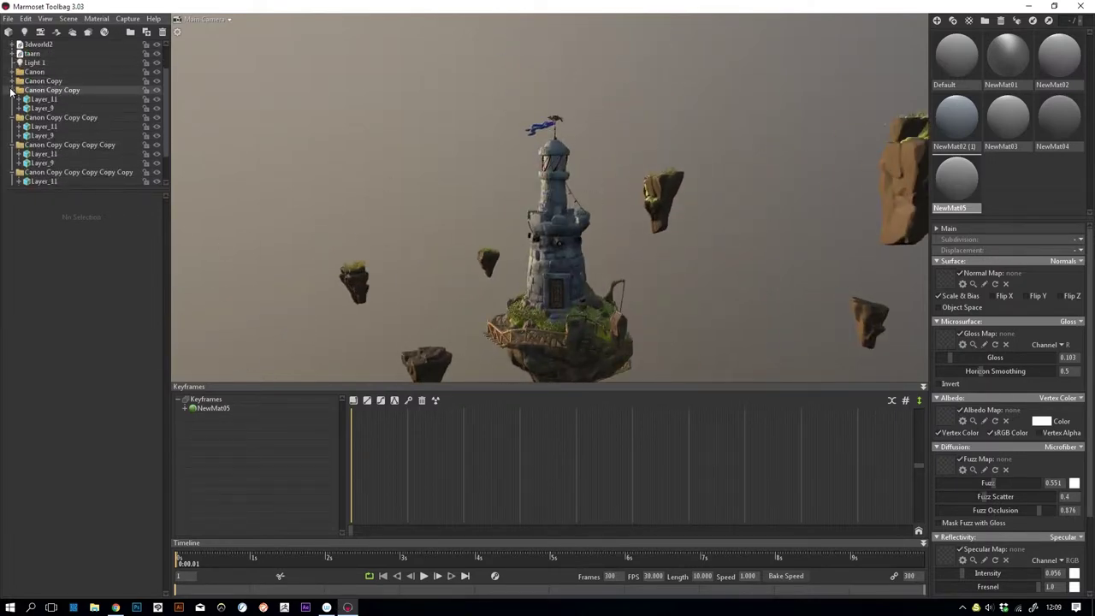
pyautogui.click(11, 91)
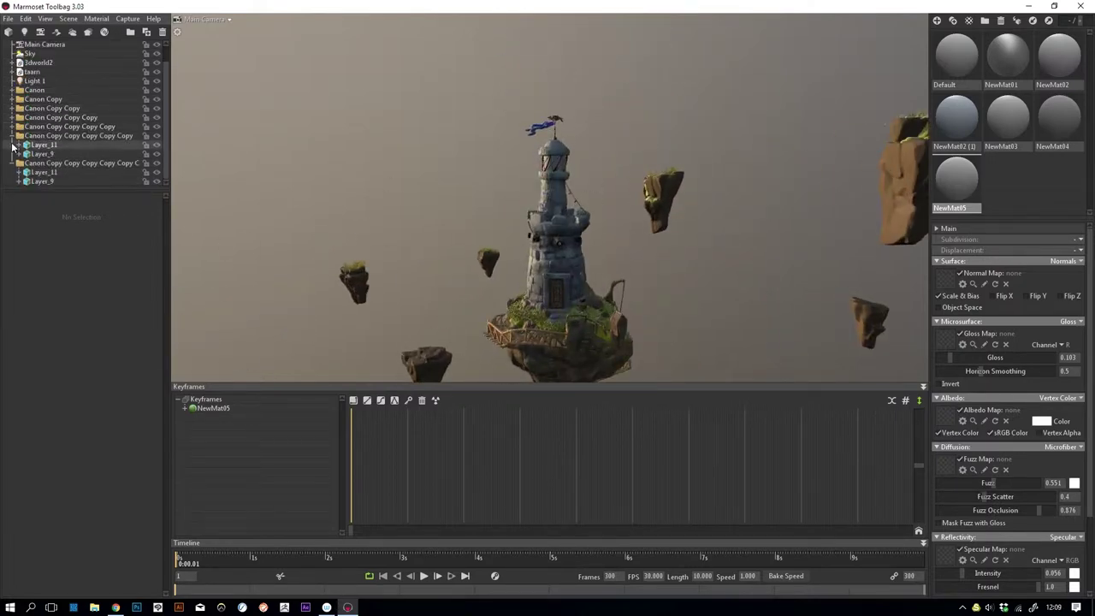
pyautogui.click(34, 111)
pyautogui.keyDown('shift'); pyautogui.click(51, 154); pyautogui.keyUp('shift')
pyautogui.hotkey('ctrl', 'g')
pyautogui.write('Canons')
pyautogui.press('Return')
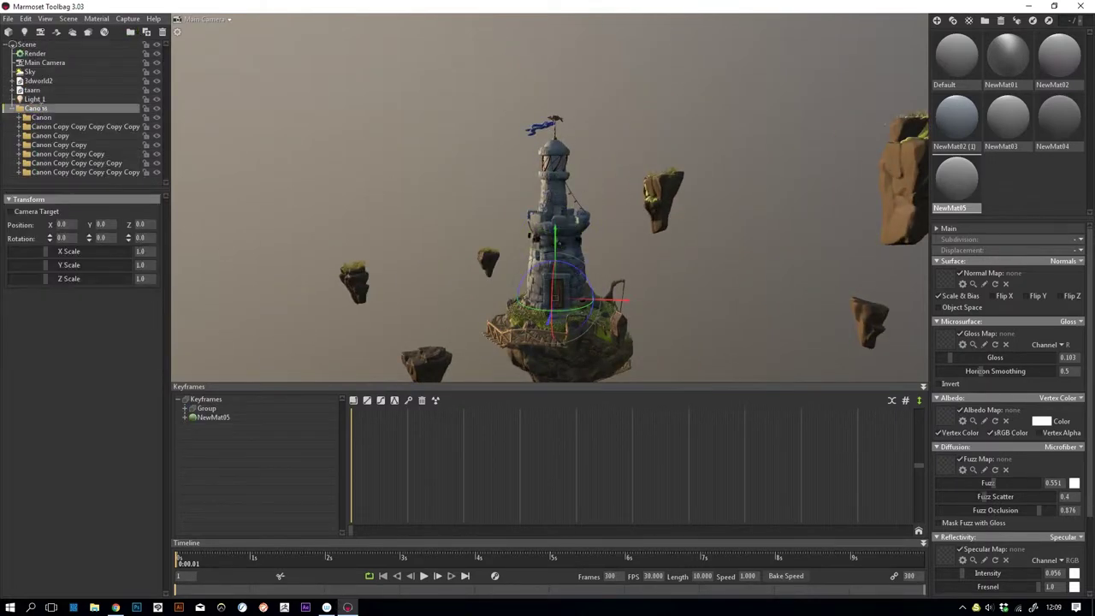
pyautogui.click(13, 109)
# Create a new material and apply it to the glass cylinder inside the tower's lantern room.
pyautogui.scroll(5, 679, 174)
pyautogui.click(936, 20)
pyautogui.moveTo(1007, 180); pyautogui.dragTo(590, 224)
pyautogui.moveTo(658, 263); pyautogui.dragTo(633, 257)
# Give the glass material Refraction transparency with index of refraction 1.176, caustics 0.851 and Distant Background enabled.
pyautogui.scroll(-3, 1052, 581)
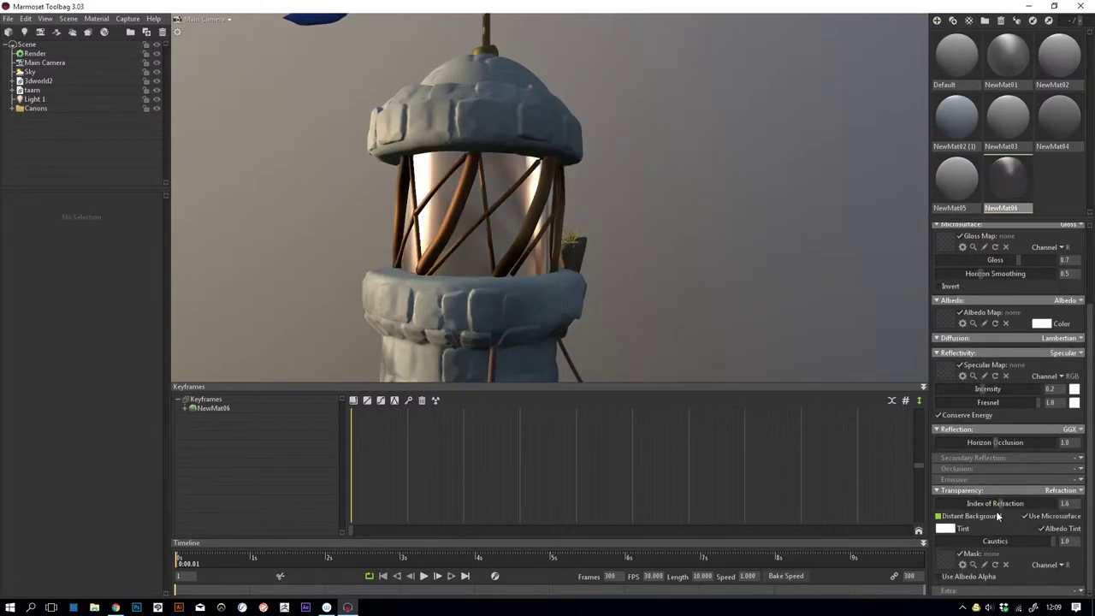
pyautogui.moveTo(1034, 541); pyautogui.dragTo(1050, 540)
pyautogui.click(938, 516)
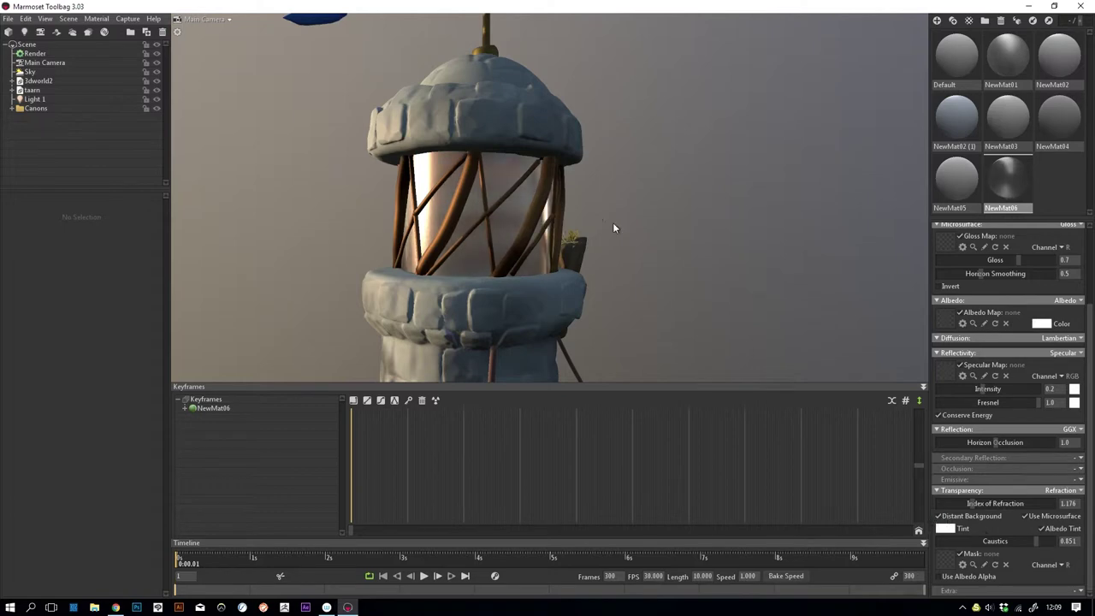
# Tint the Default material's albedo pale blue and set its gloss to 0.45 and specular intensity to 0.029.
pyautogui.scroll(-5, 580, 130)
pyautogui.scroll(4, 468, 266)
pyautogui.scroll(-2, 586, 146)
pyautogui.moveTo(587, 149); pyautogui.dragTo(580, 183)
pyautogui.click(579, 186)
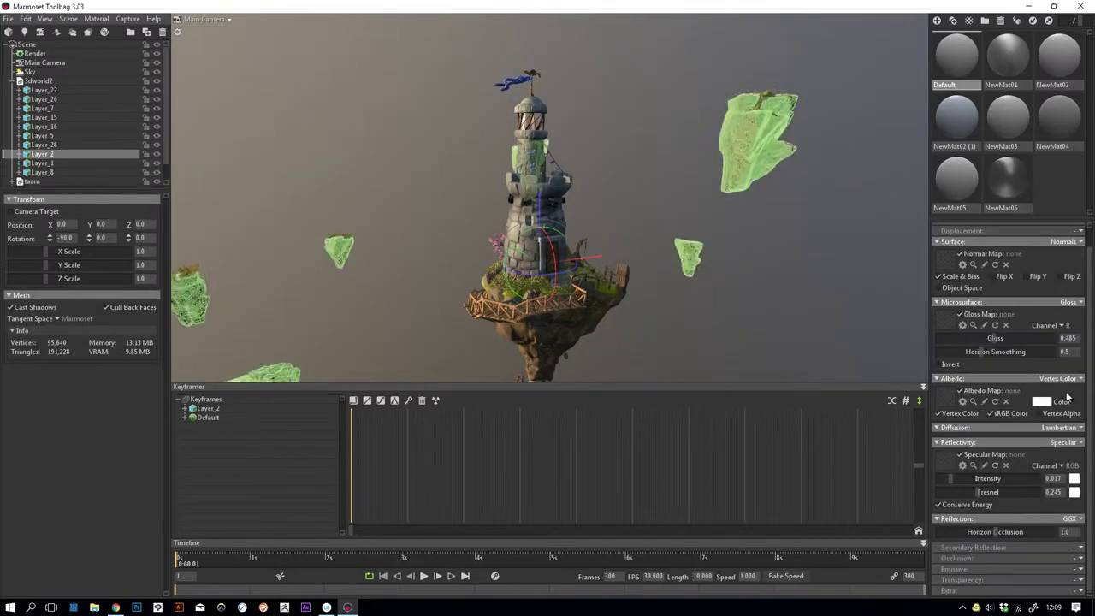
pyautogui.click(1041, 401)
pyautogui.moveTo(188, 453); pyautogui.dragTo(219, 386)
pyautogui.moveTo(335, 491)
pyautogui.mouseDown()
pyautogui.moveTo(335, 522)
pyautogui.moveTo(335, 507)
pyautogui.mouseUp()
pyautogui.moveTo(208, 447); pyautogui.dragTo(185, 452)
pyautogui.moveTo(385, 257)
pyautogui.mouseDown()
pyautogui.moveTo(566, 187)
pyautogui.moveTo(707, 264)
pyautogui.moveTo(520, 259)
pyautogui.moveTo(547, 256)
pyautogui.mouseUp()
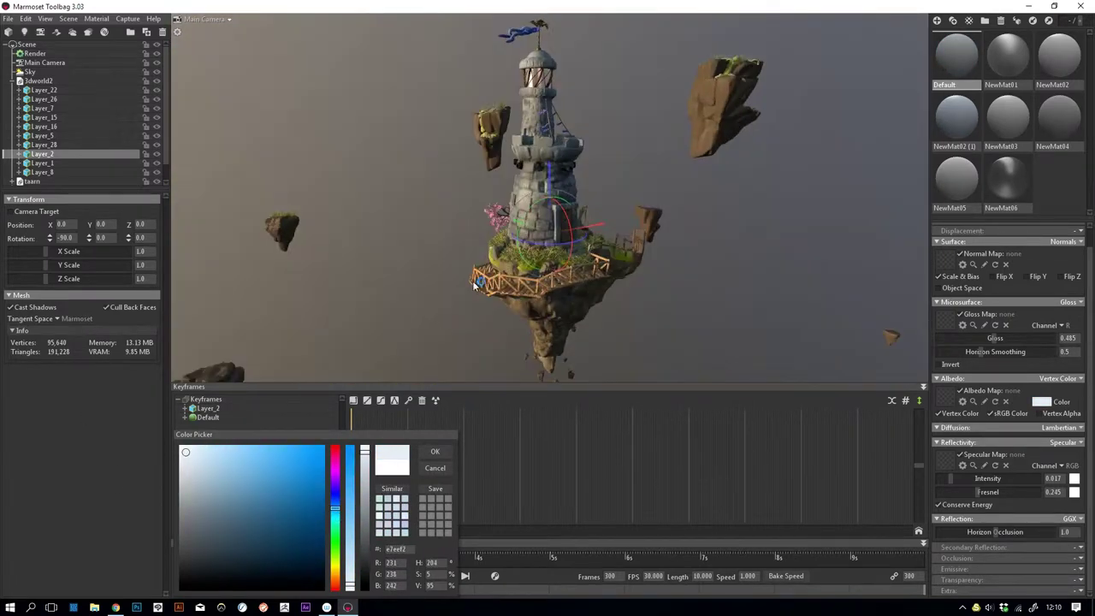
pyautogui.click(190, 455)
pyautogui.click(434, 451)
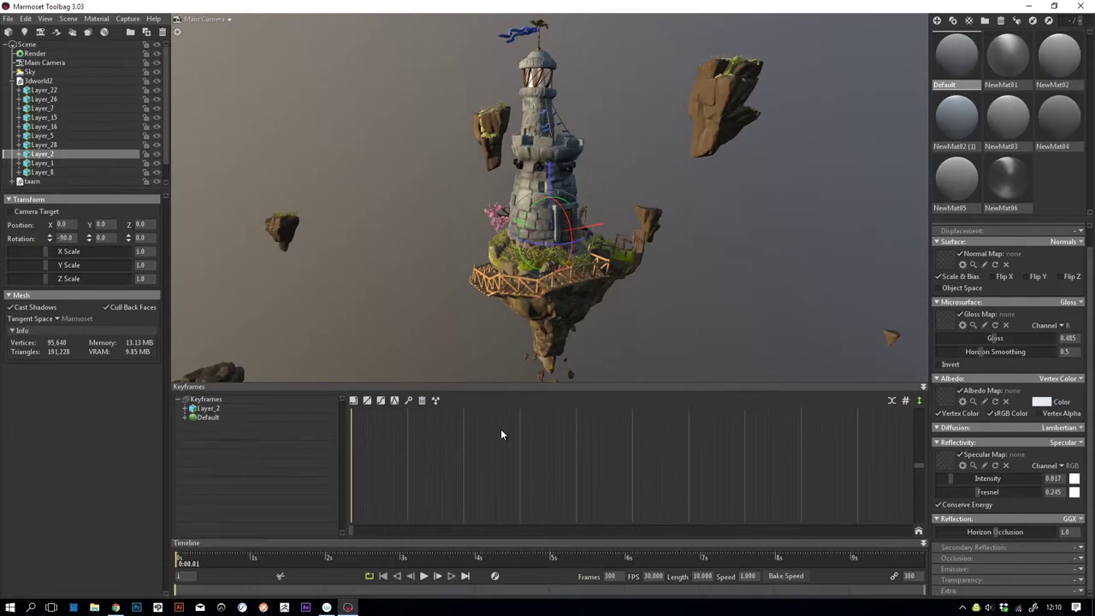
pyautogui.moveTo(959, 478); pyautogui.dragTo(954, 479)
# Add a new light inside the tower's cannon room and move it to the middle of the room.
pyautogui.scroll(10, 602, 183)
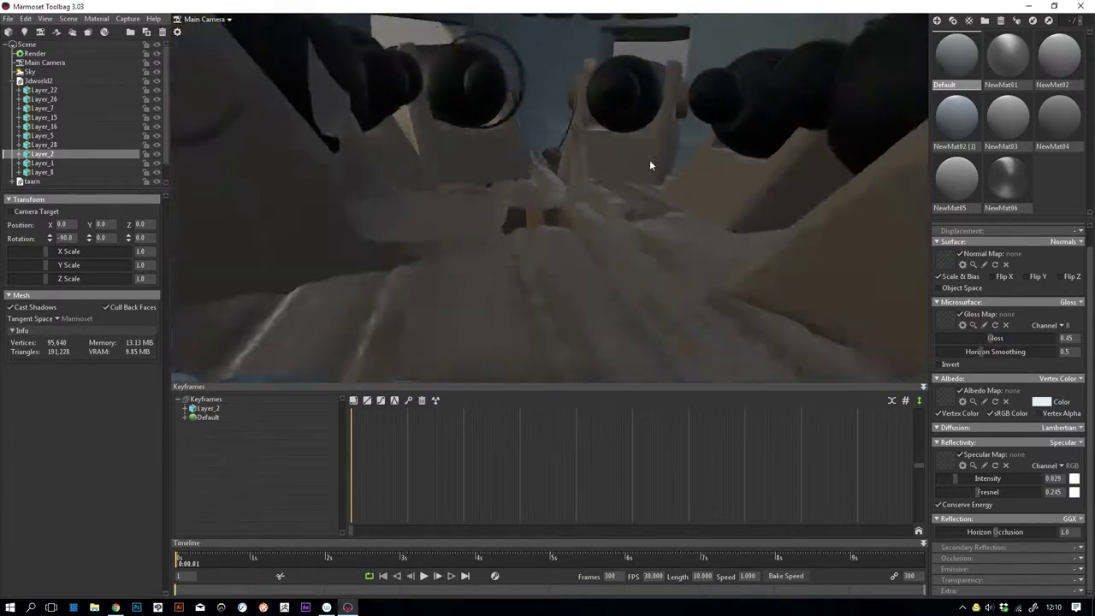
pyautogui.moveTo(649, 159); pyautogui.dragTo(464, 232)
pyautogui.click(14, 80)
pyautogui.click(24, 31)
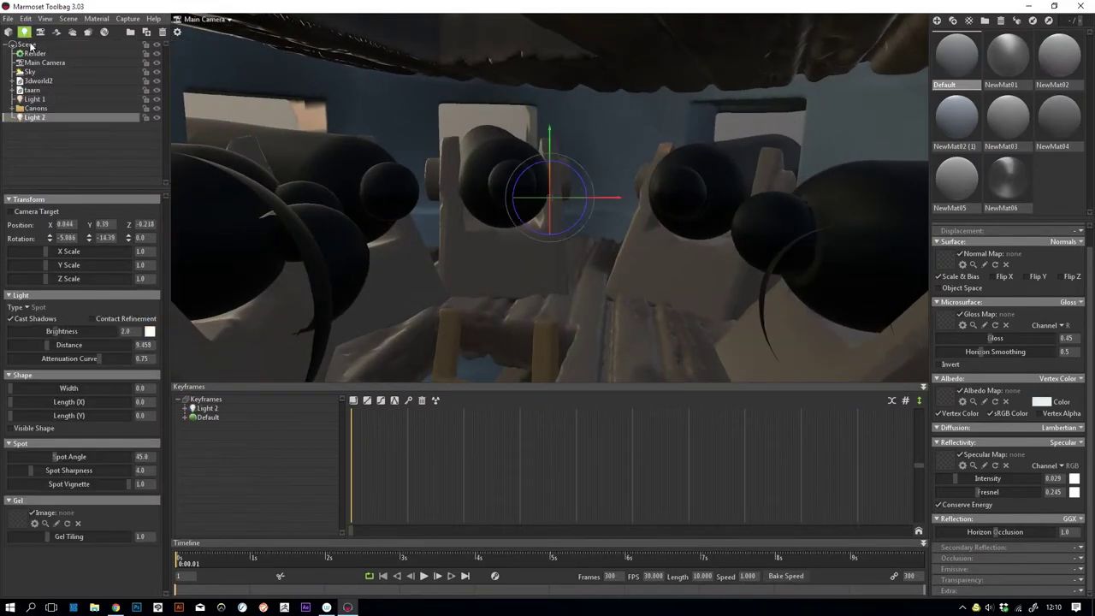
pyautogui.moveTo(539, 216); pyautogui.dragTo(162, 263)
# Make the cannon-room light a warm orange Omni light with brightness 2.68, distance 1.001, attenuation curve 1.0 and Contact Refinement.
pyautogui.click(149, 331)
pyautogui.click(348, 513)
pyautogui.click(261, 511)
pyautogui.click(328, 415)
pyautogui.moveTo(58, 331); pyautogui.dragTo(31, 344)
pyautogui.click(93, 318)
# Change the cannon-room light's colour to a more saturated reddish tone.
pyautogui.scroll(-10, 513, 196)
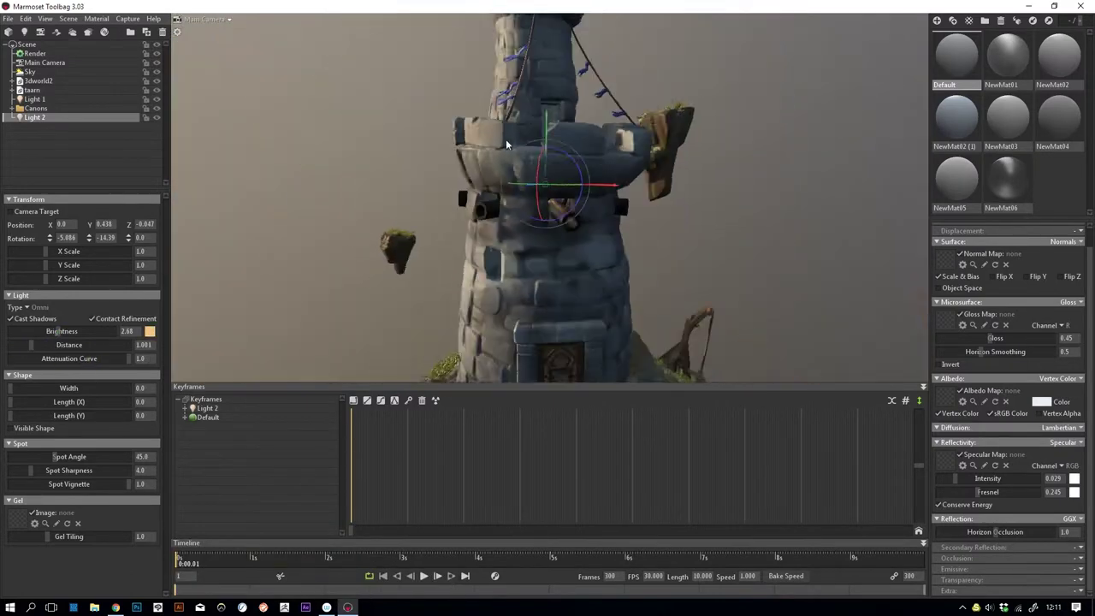
pyautogui.click(362, 271)
pyautogui.moveTo(601, 224); pyautogui.dragTo(650, 225)
pyautogui.click(34, 117)
pyautogui.click(149, 331)
pyautogui.click(335, 585)
pyautogui.click(289, 448)
pyautogui.click(434, 450)
# Duplicate the cannon-room light and move the copy down to the tower's lower window.
pyautogui.keyDown('shift'); pyautogui.moveTo(552, 144); pyautogui.dragTo(598, 248); pyautogui.keyUp('shift')
pyautogui.scroll(5, 624, 266)
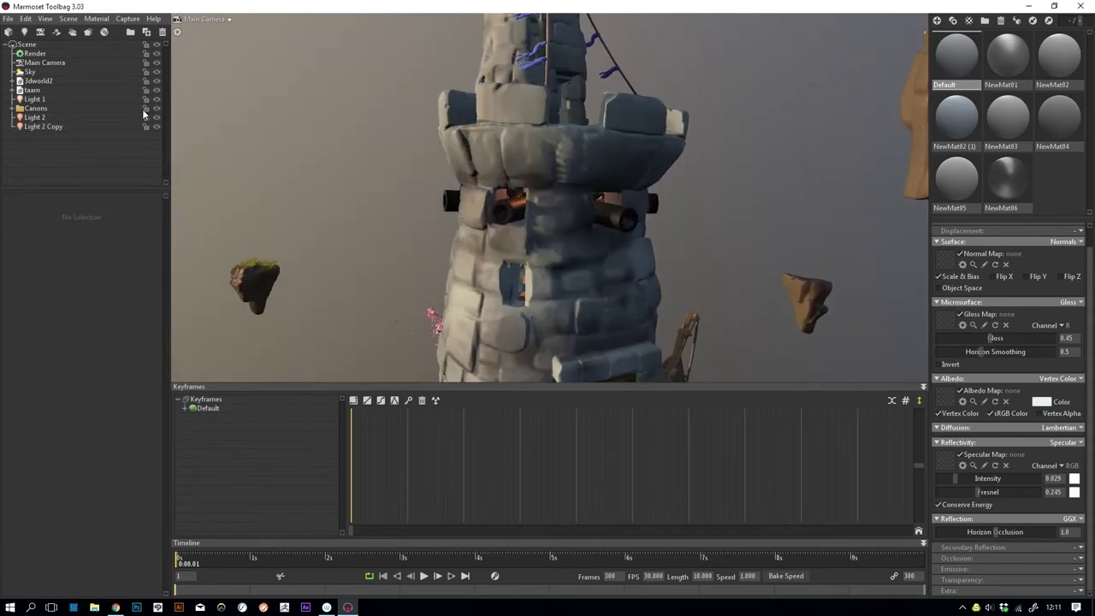